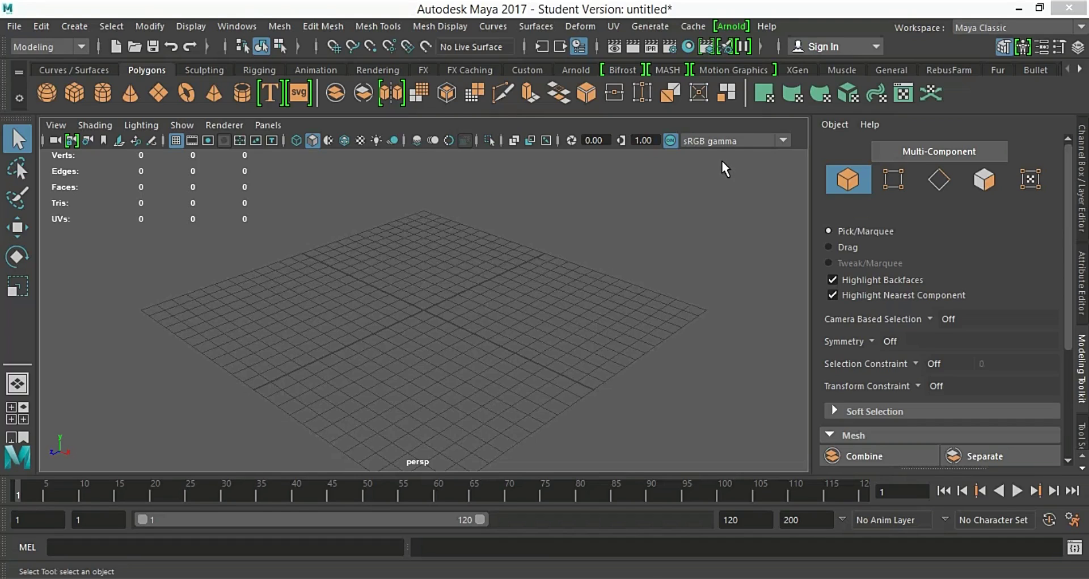
Step: Create a polygon plane at the grid centre from the shelf and select it
click(160, 101)
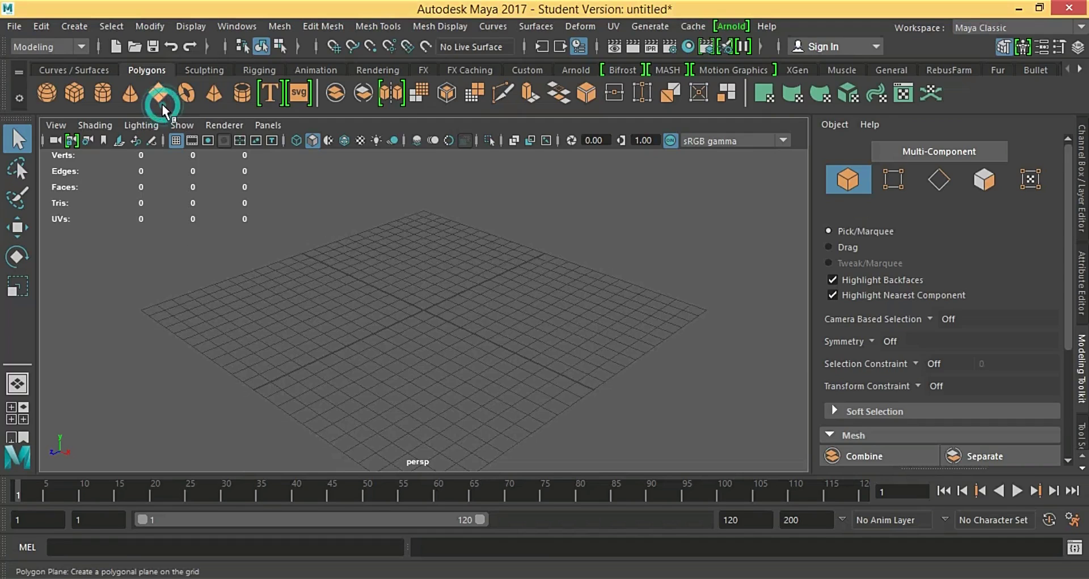
click(431, 292)
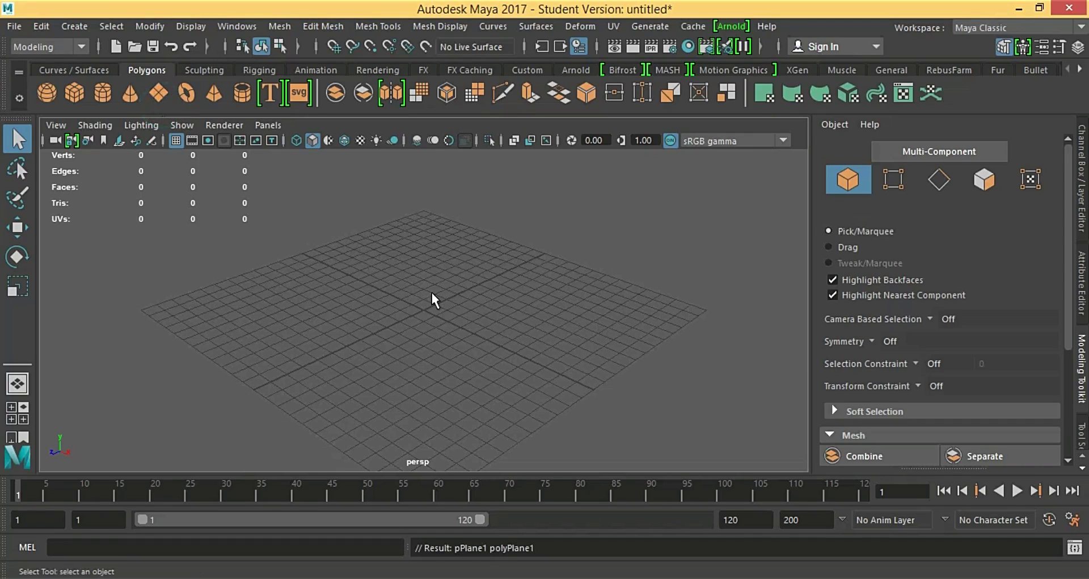
click(476, 281)
scroll(499, 407, up, 5)
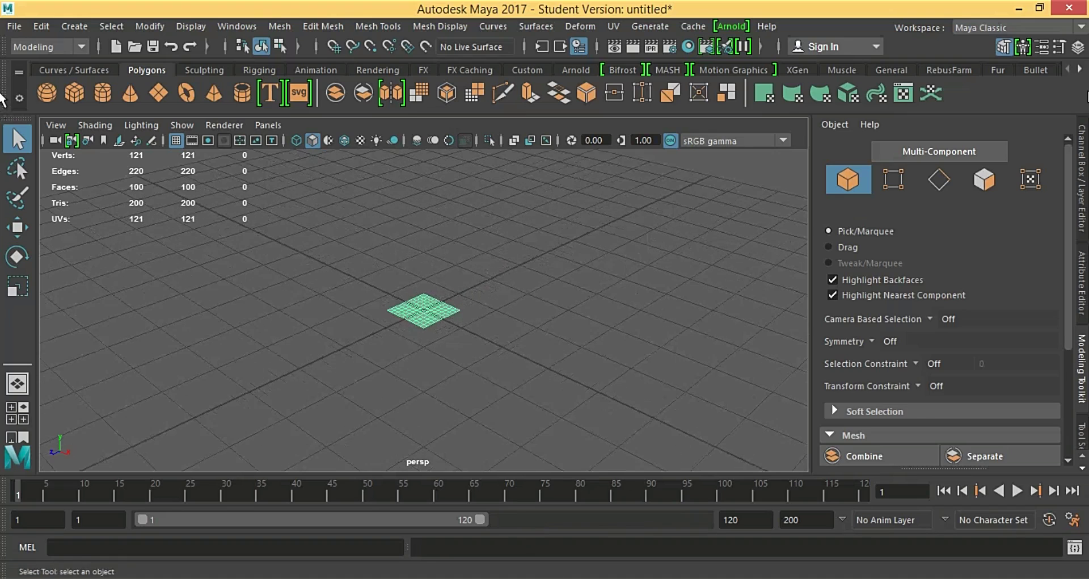
Step: Set polyPlane1's Subdivisions Width and Height to 50 in the Channel Box
click(1081, 207)
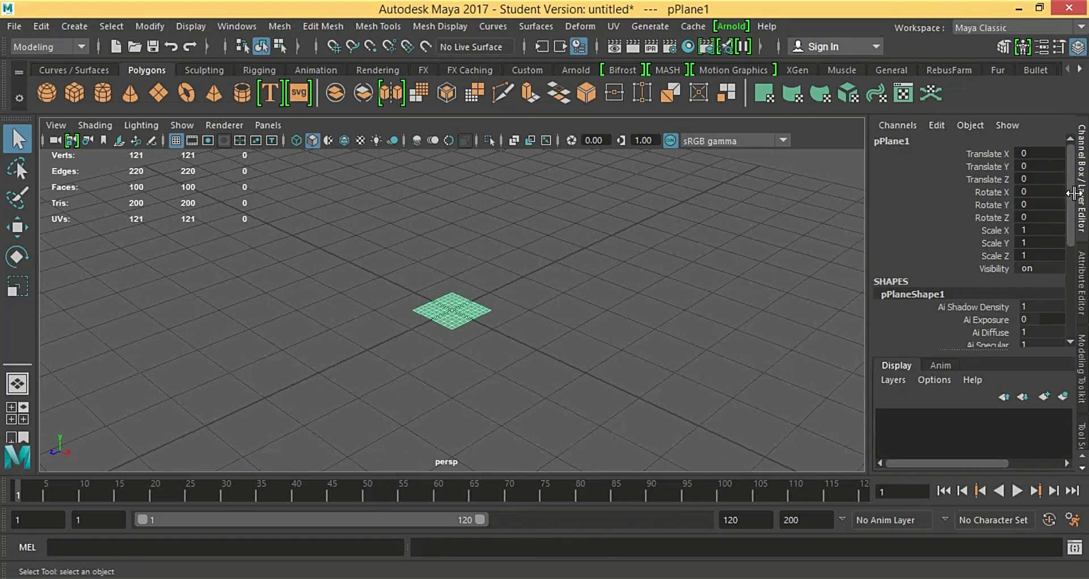
scroll(1061, 227, down, 5)
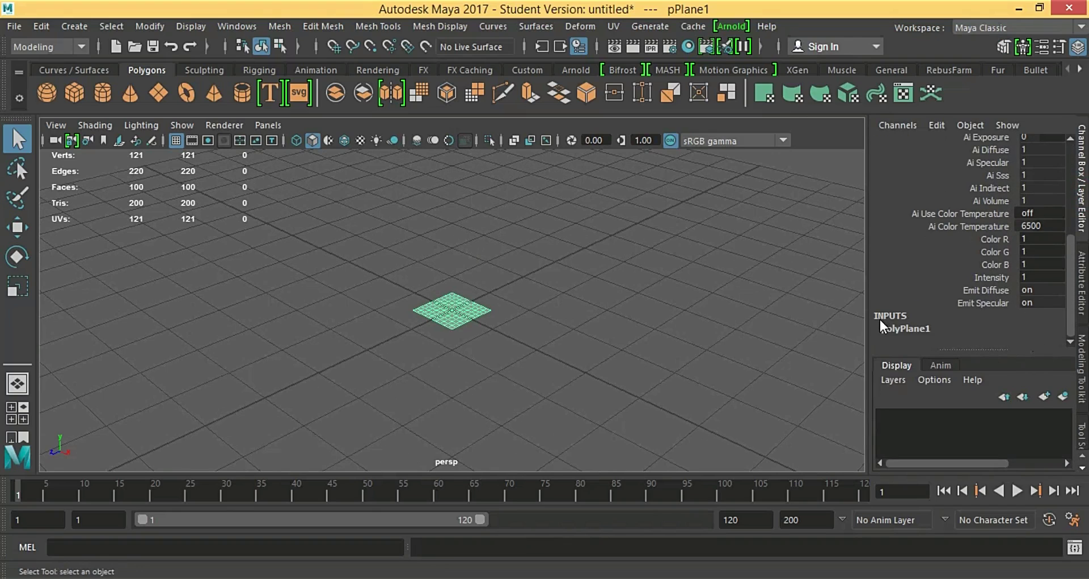
click(893, 327)
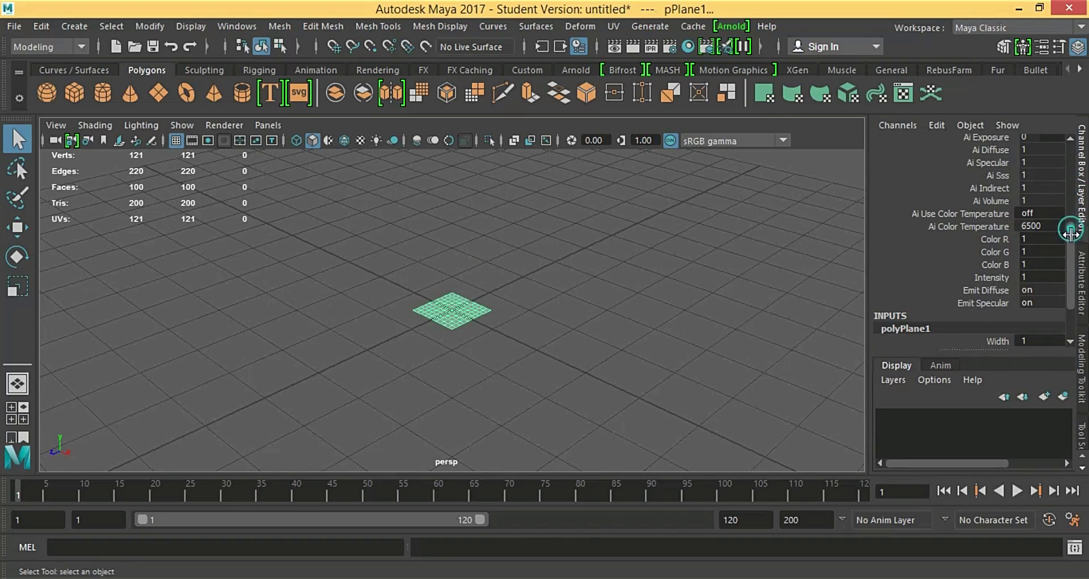
drag(1071, 232, 1070, 255)
drag(1040, 301, 1052, 313)
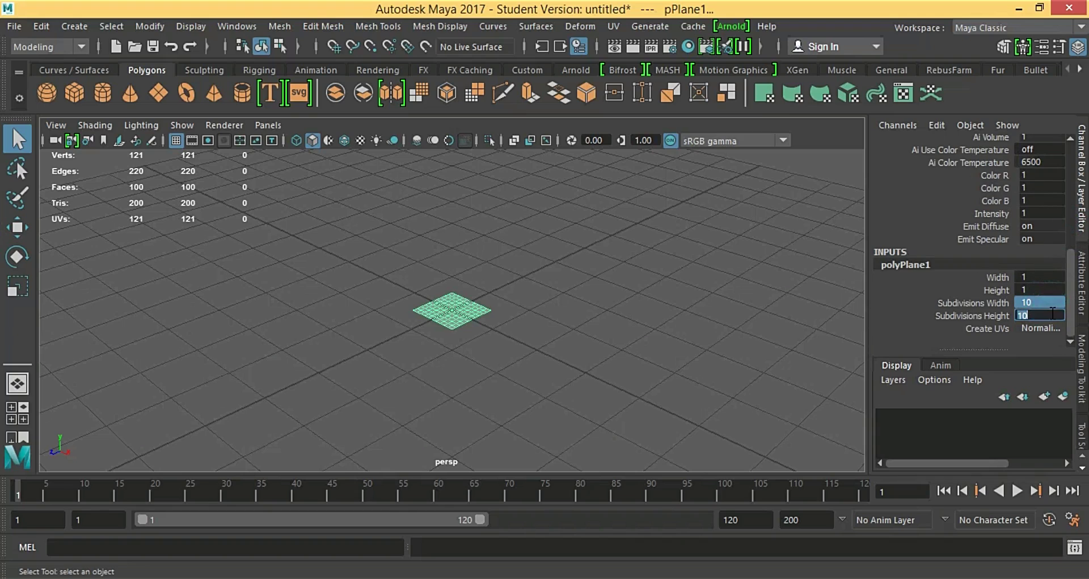
text(50)
key(Return)
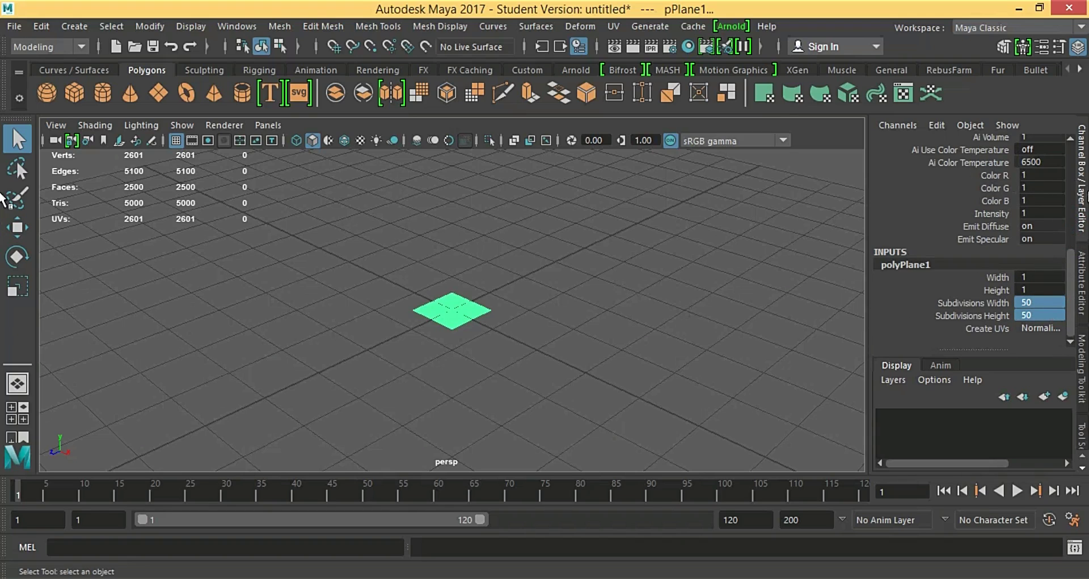
scroll(1071, 267, up, 5)
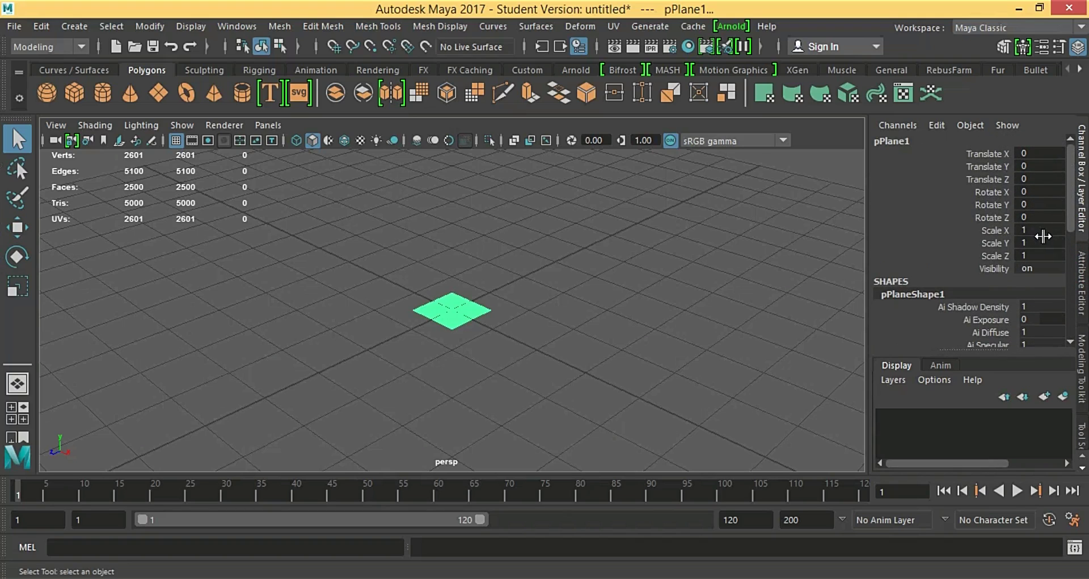
Step: Set the plane's scale to 6 on all three axes
drag(1028, 229, 1038, 255)
click(1038, 256)
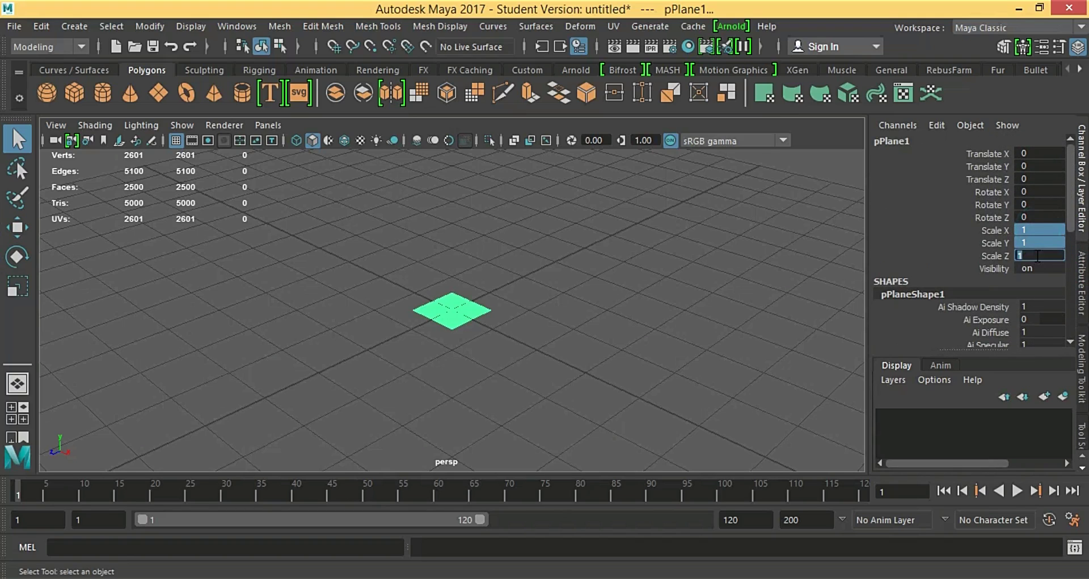
text(6)
key(Return)
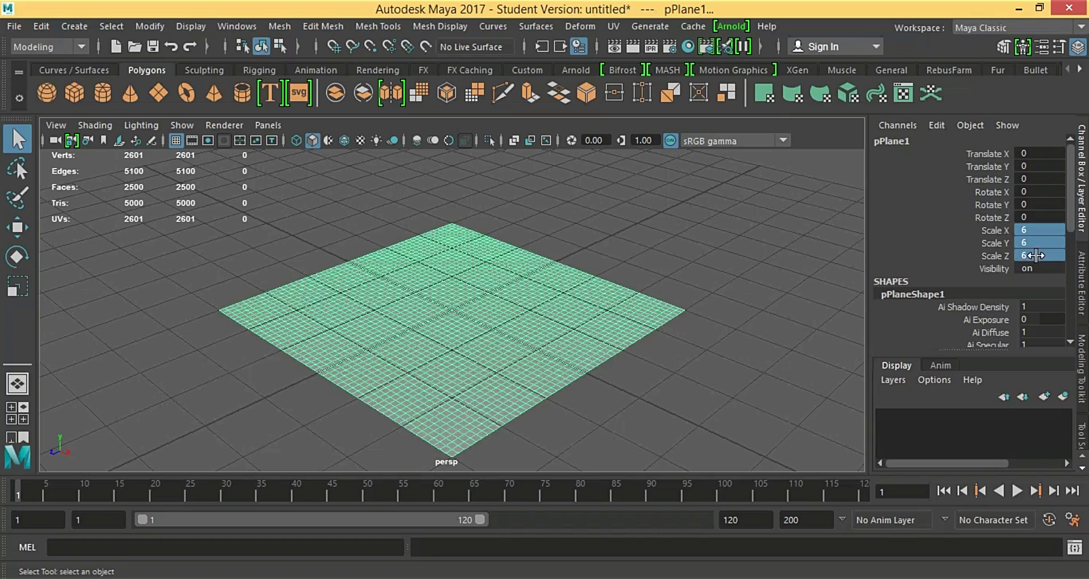
click(1042, 242)
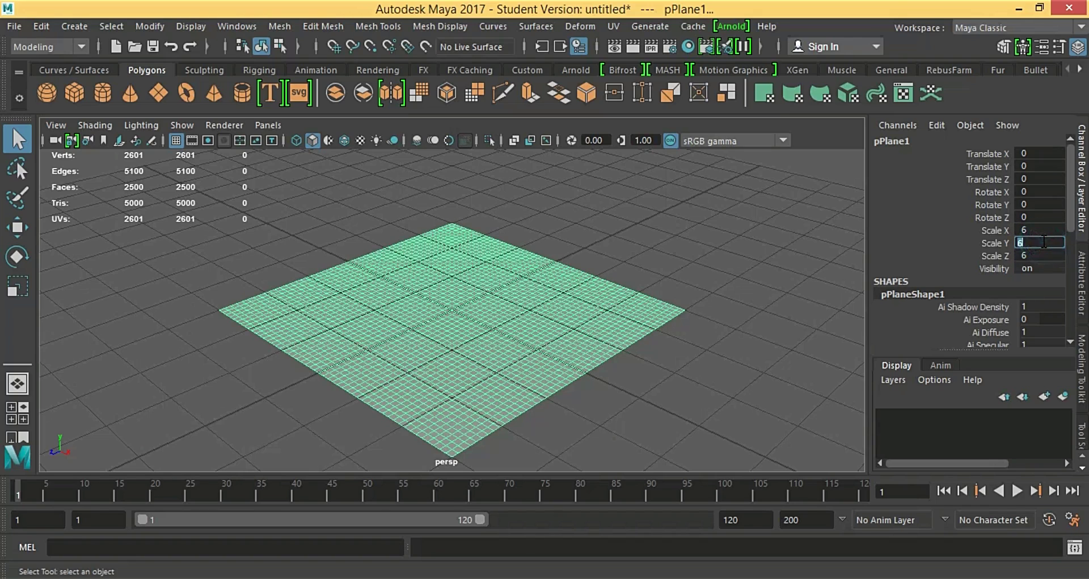
key(Return)
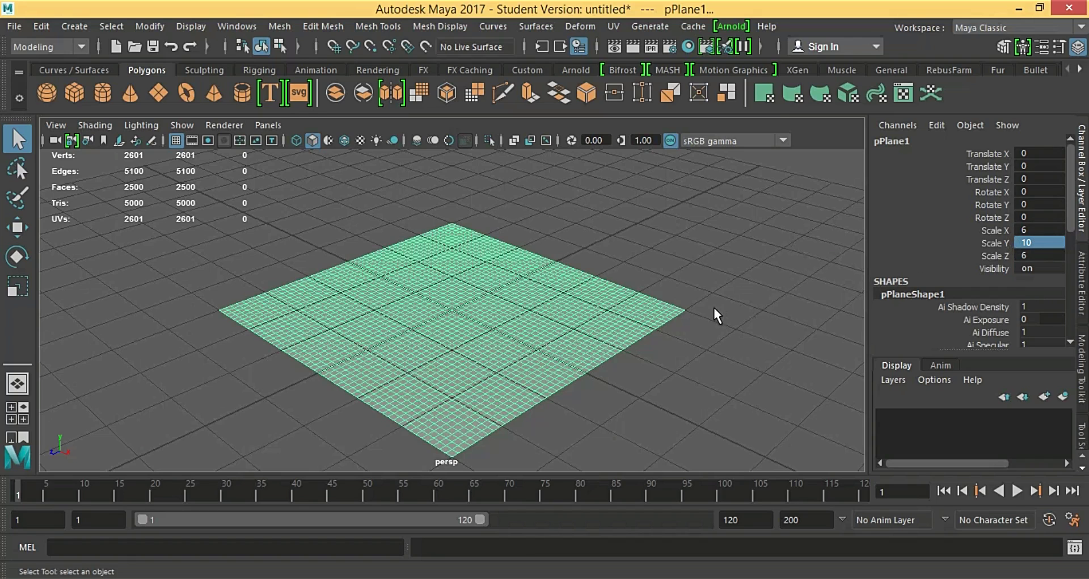
alt+drag(637, 341, 651, 321)
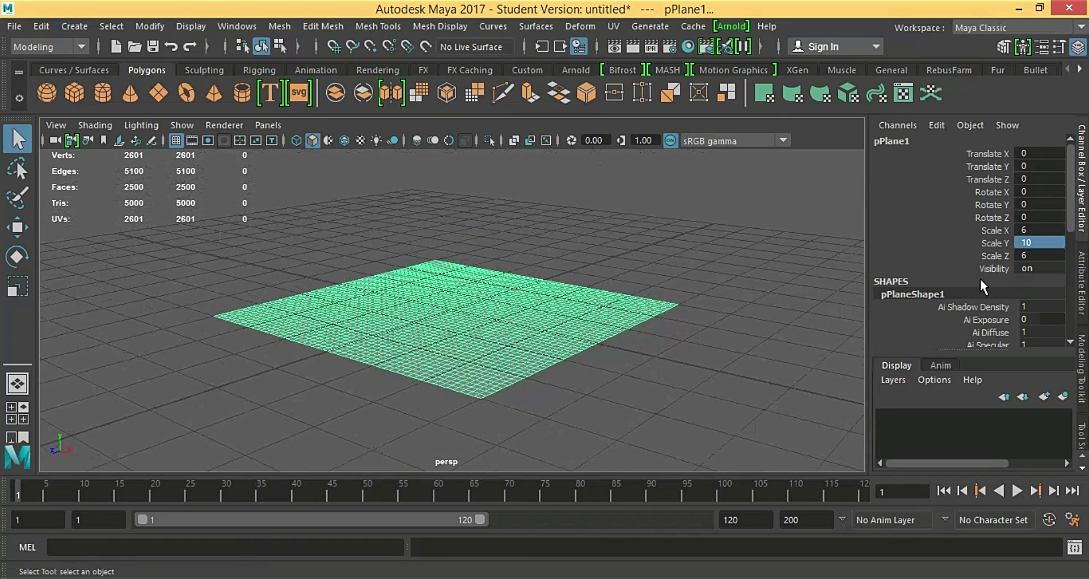
Step: Change Scale X to 10 and Scale Y to 0, leaving Scale Z at 6
click(1039, 229)
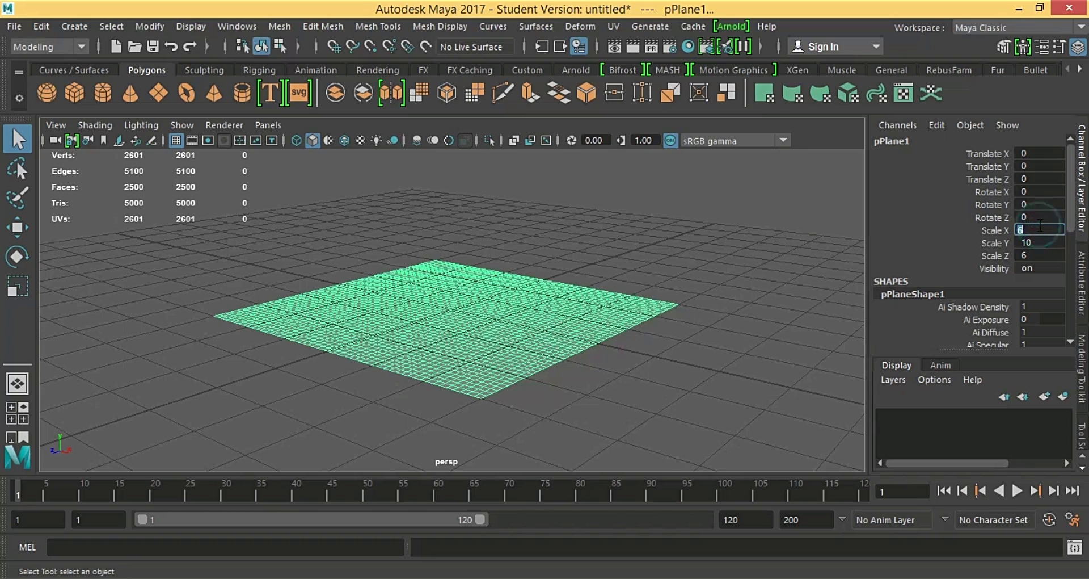
text(10)
key(Return)
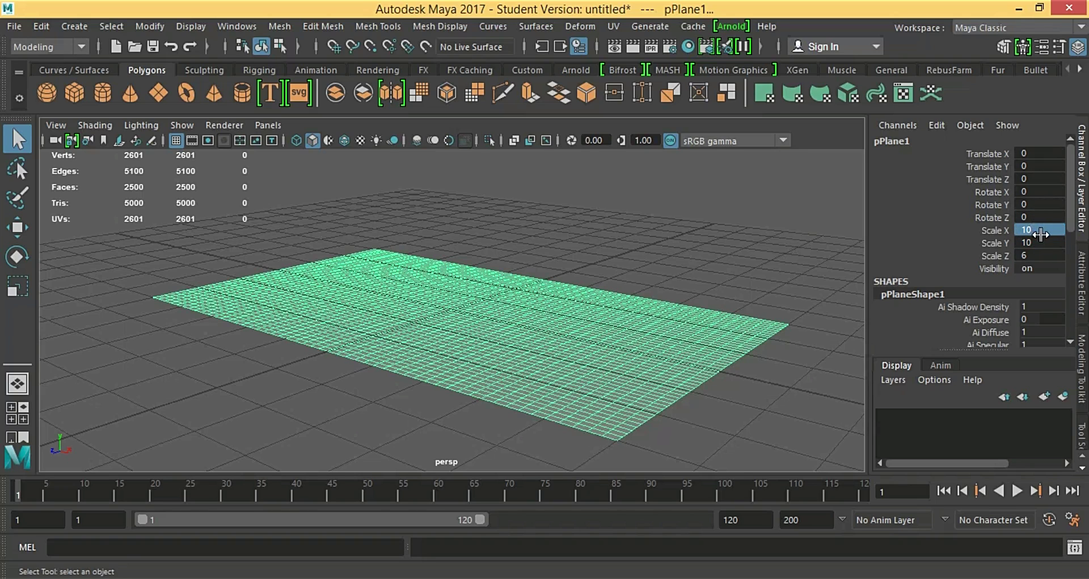
click(1042, 241)
text(0)
key(Return)
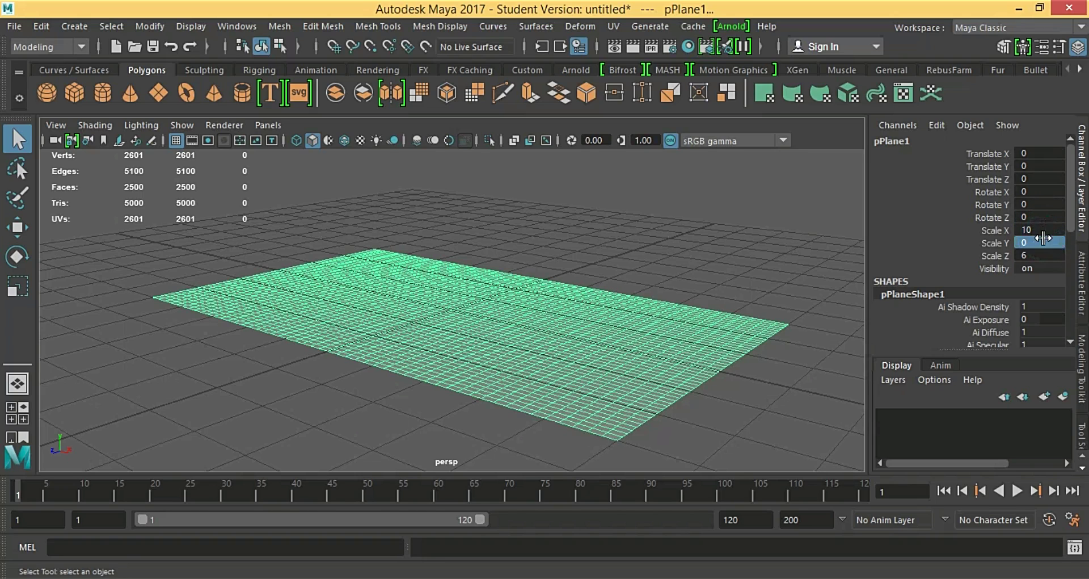
alt+drag(705, 284, 567, 280)
scroll(567, 295, up, 3)
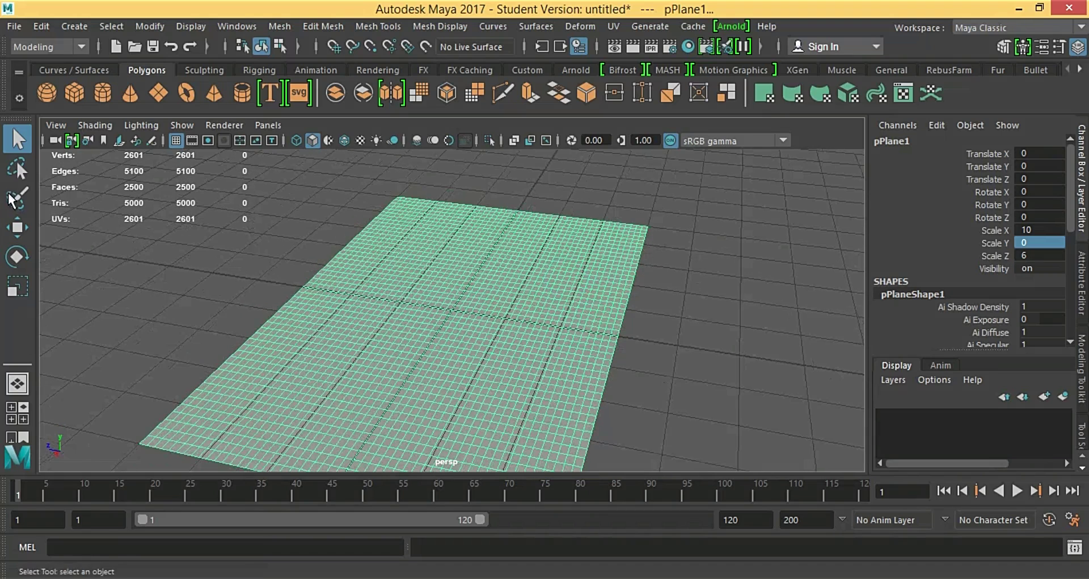
Step: Rotate the plane upright around Z, setting Rotate Z to exactly 90
click(16, 256)
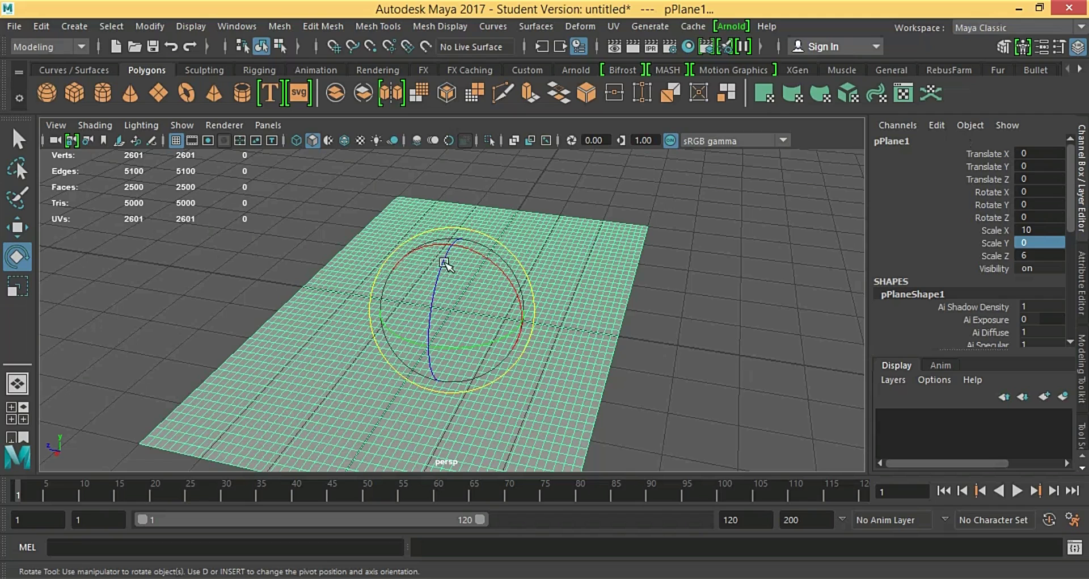
click(426, 340)
drag(426, 339, 488, 323)
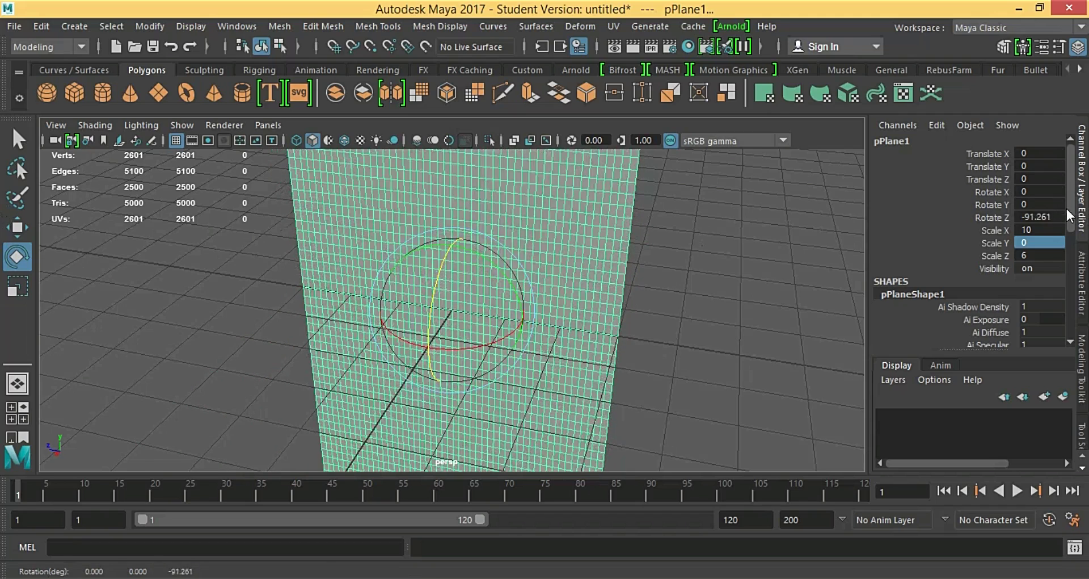
double_click(1039, 217)
text(90)
key(Return)
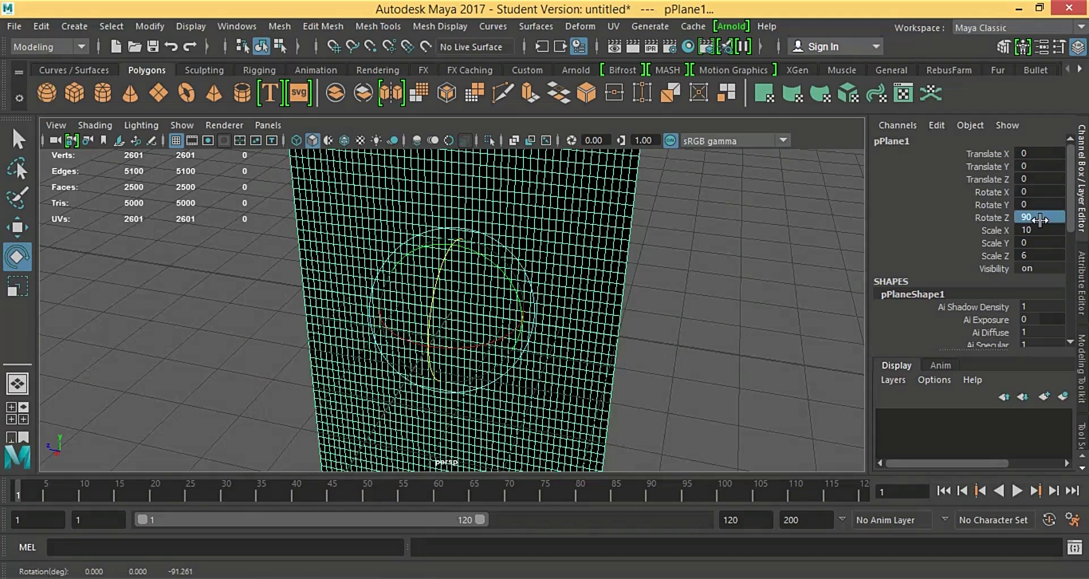
Step: Reframe the view, reselect the upright plane and bring up Assign New Material for it
alt+drag(615, 355, 593, 305)
click(652, 309)
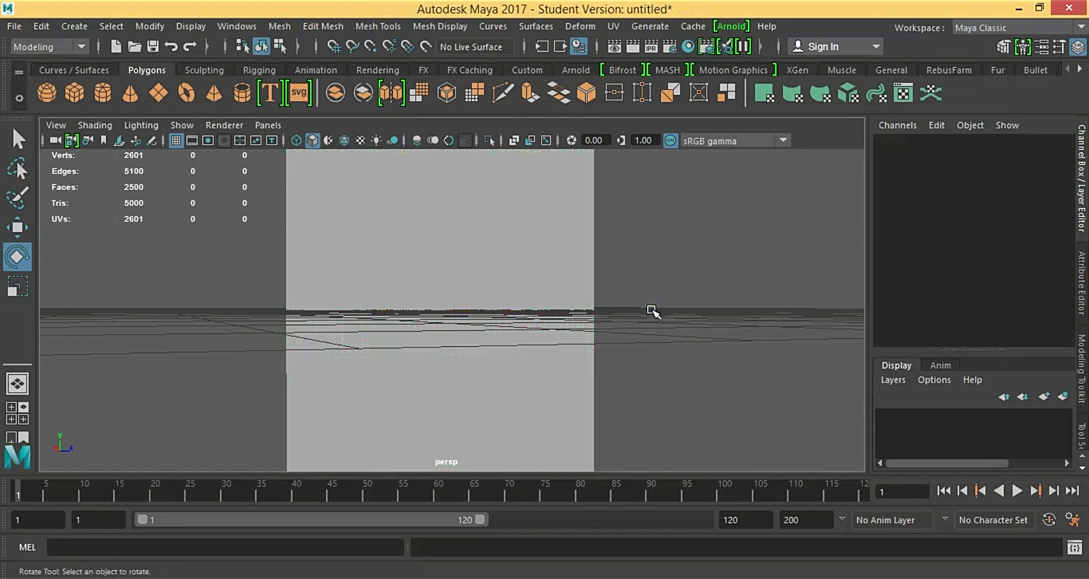
alt+right_drag(651, 309, 597, 161)
click(498, 248)
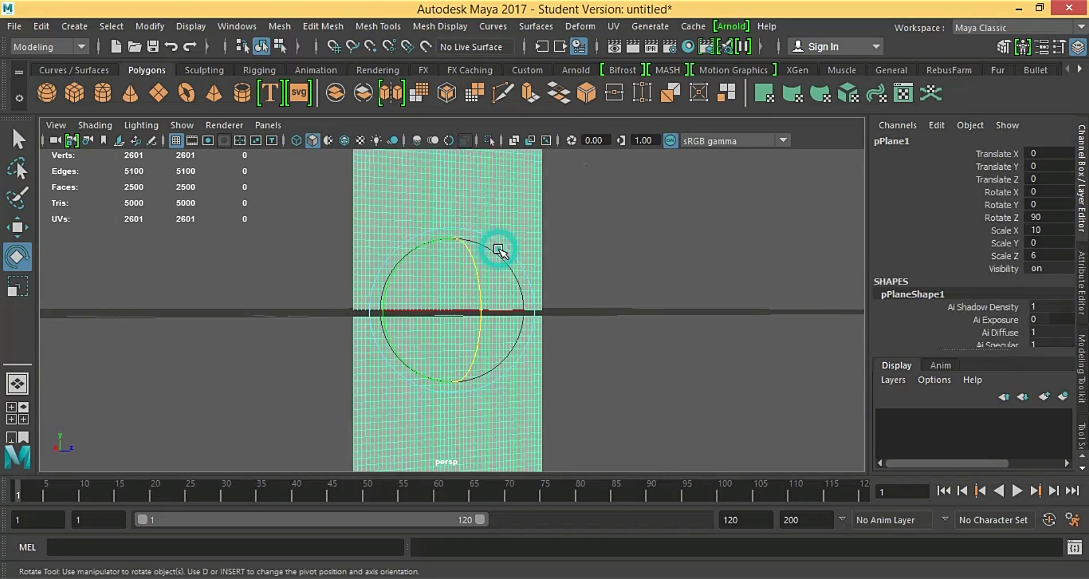
alt+drag(732, 288, 669, 221)
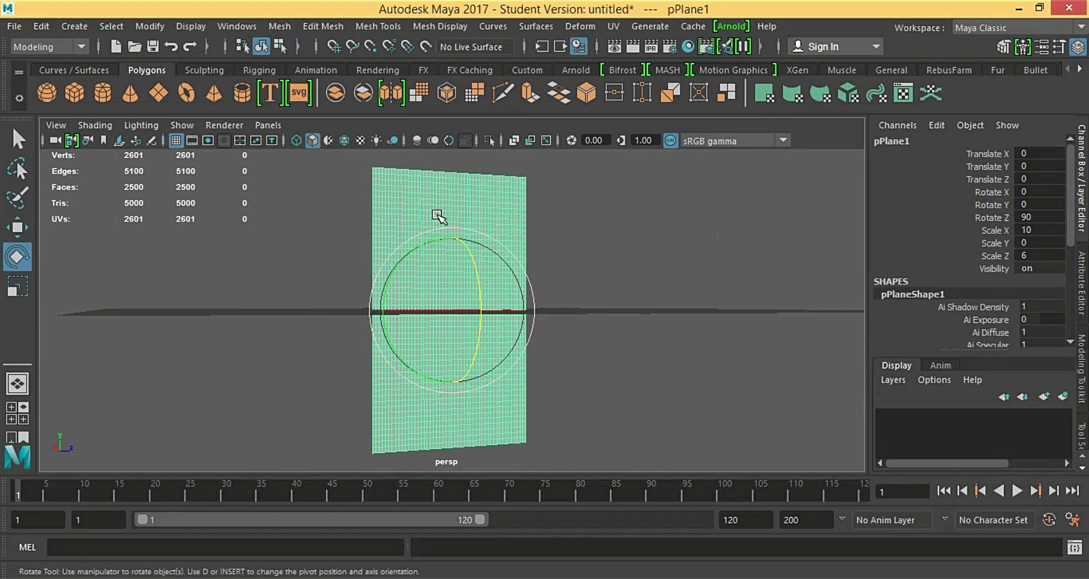
right_drag(438, 220, 420, 531)
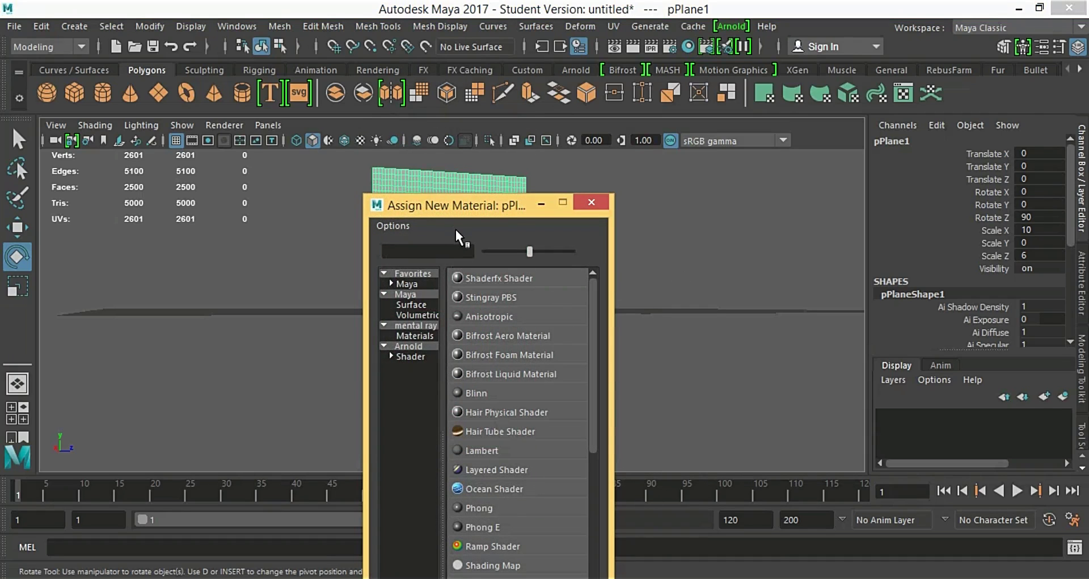
Step: Assign a new Blinn material to pPlane1
text(le)
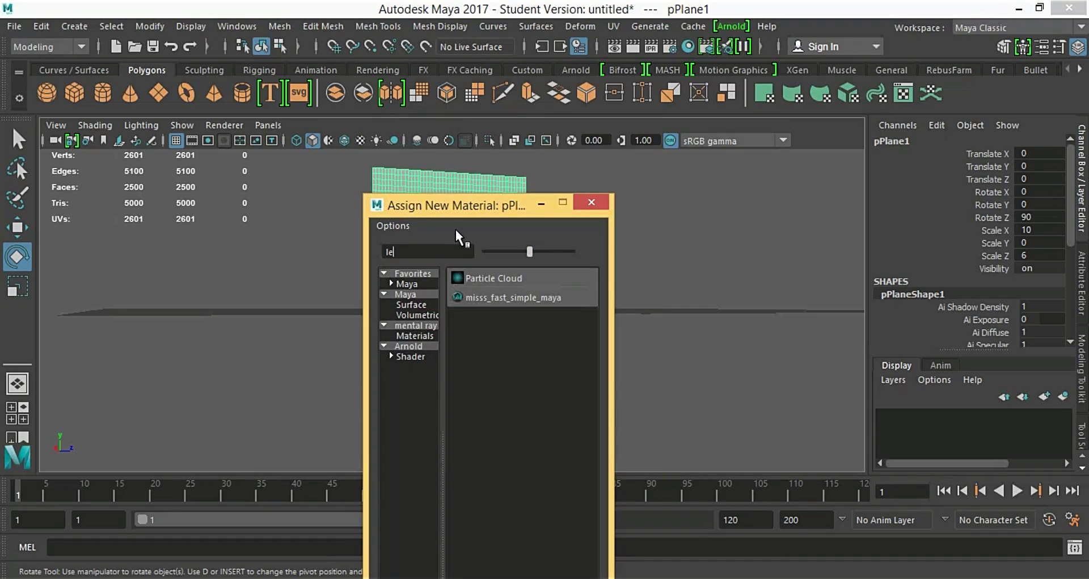
key(BackSpace)
key(BackSpace)
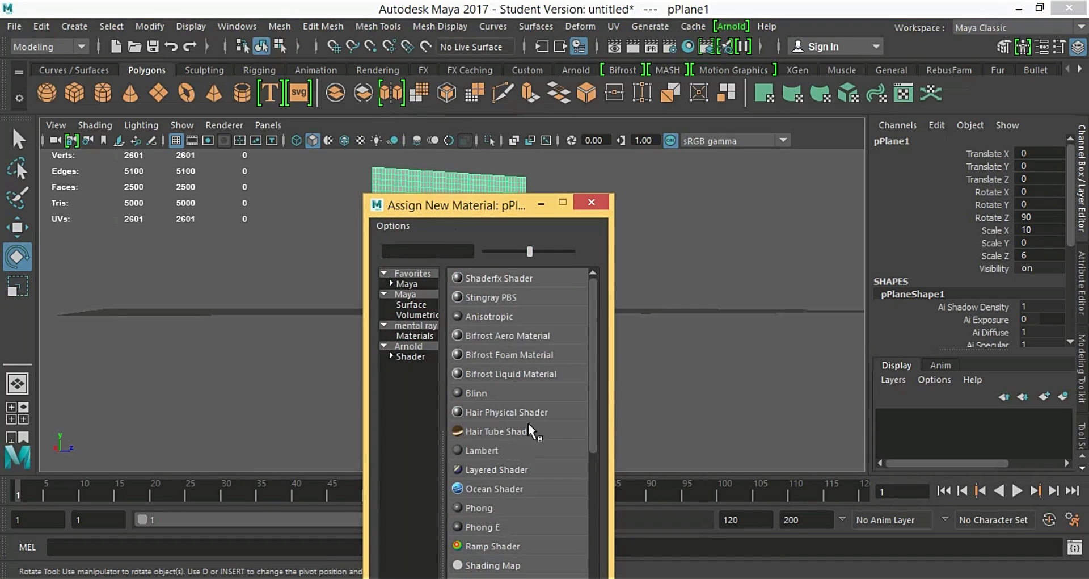
click(522, 396)
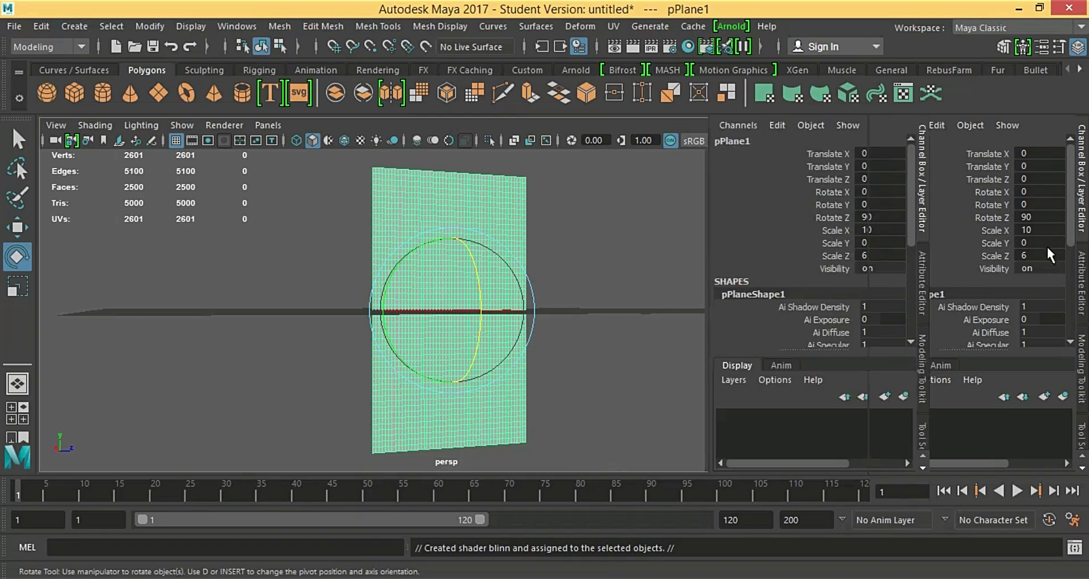
Step: Connect a Leather texture (leather1) to blinn1's Color
click(923, 261)
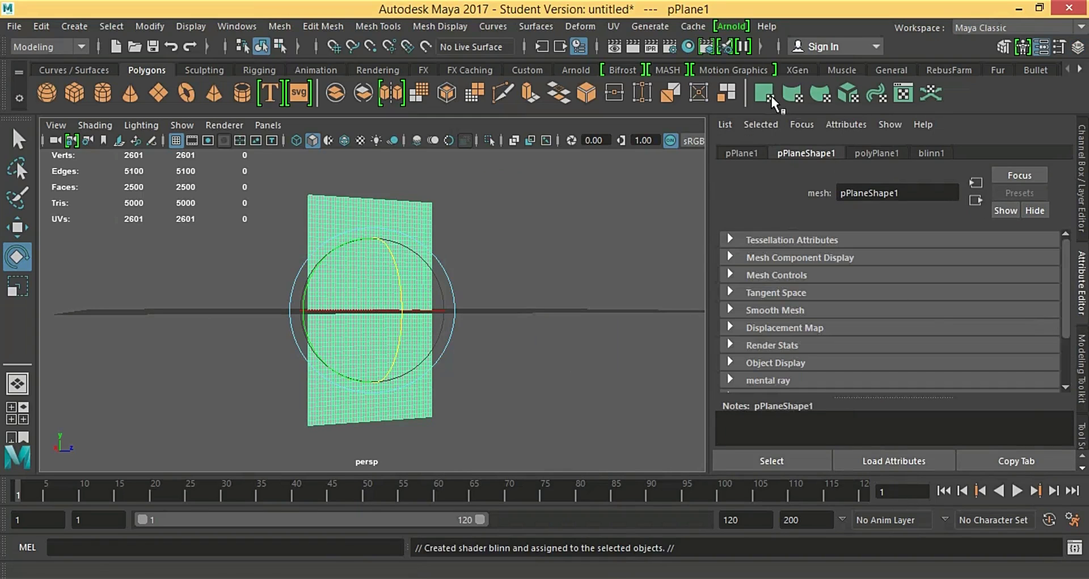
click(931, 153)
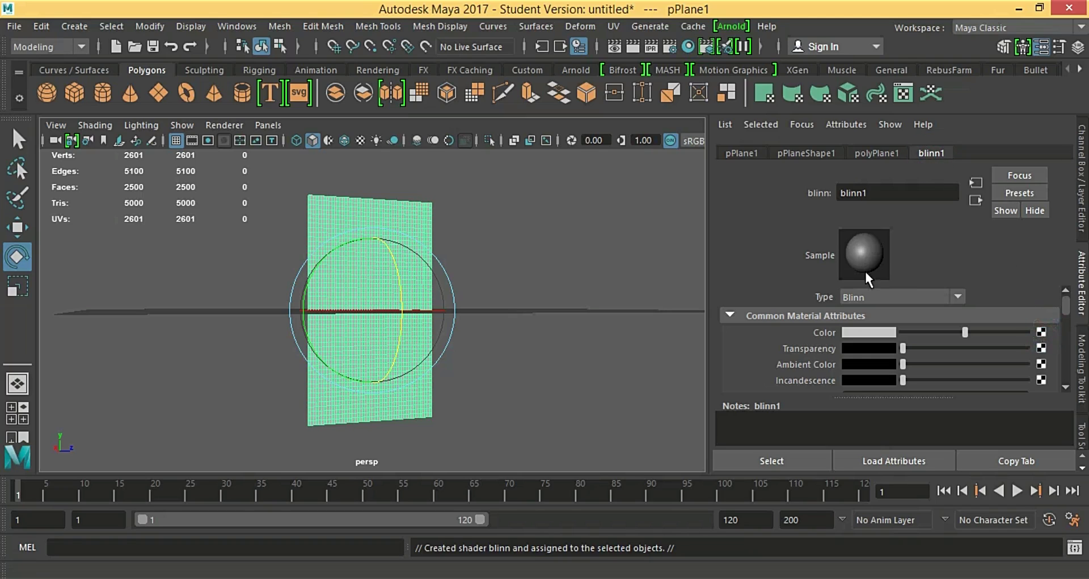
click(1041, 332)
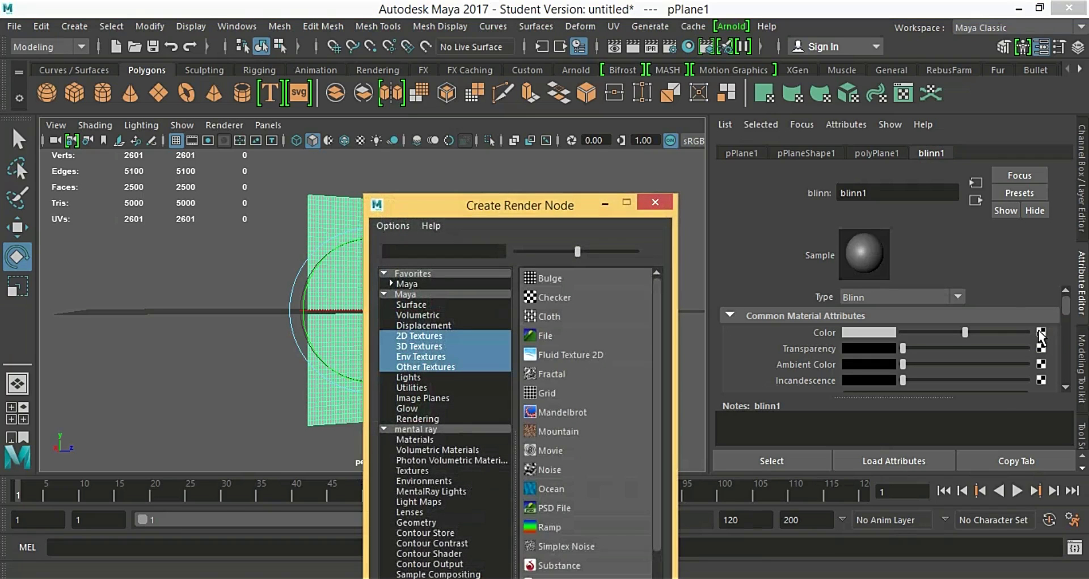
drag(510, 211, 504, 95)
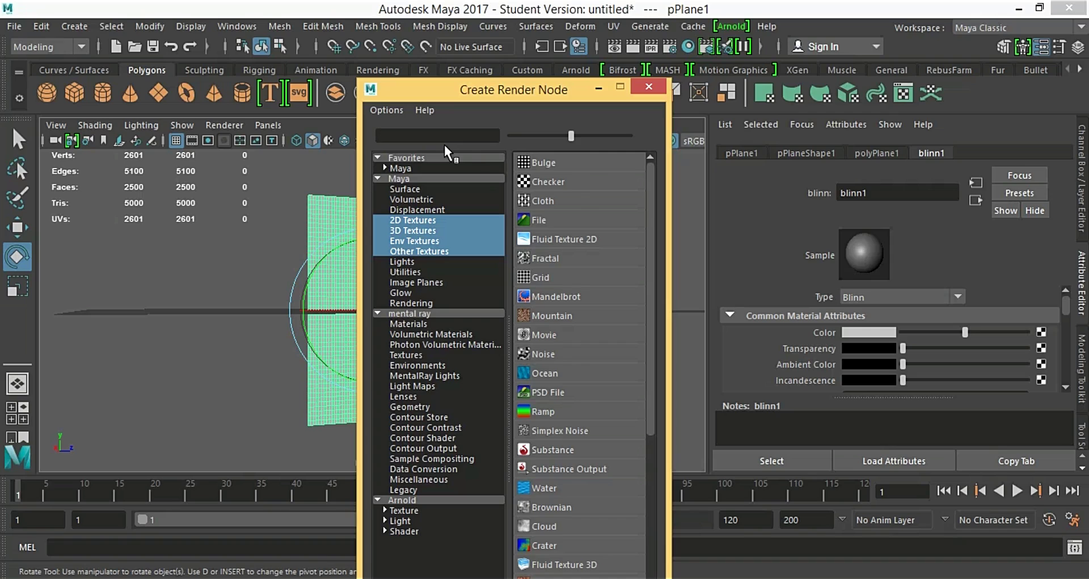
text(l)
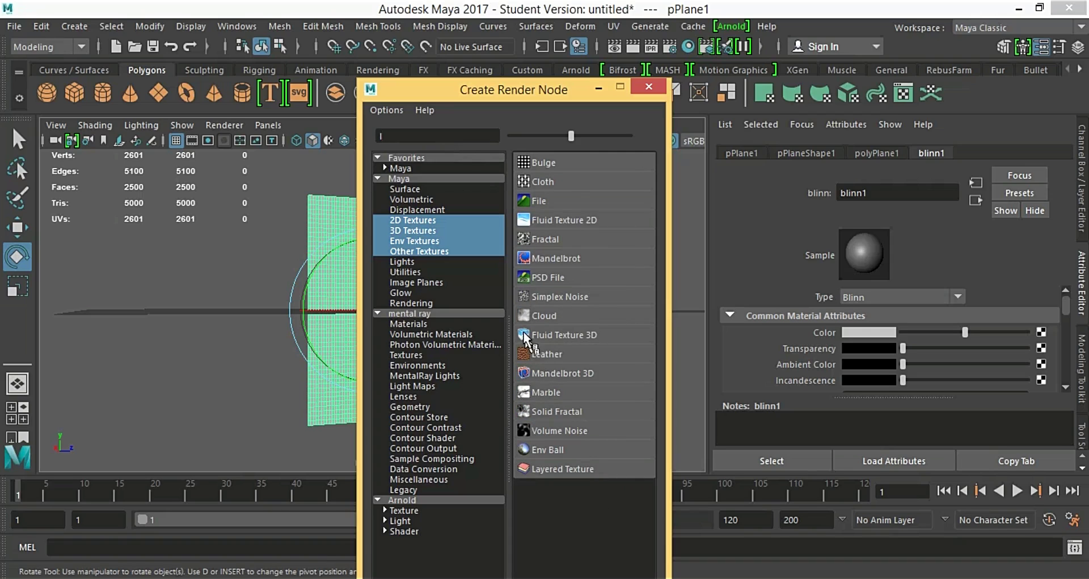
click(533, 353)
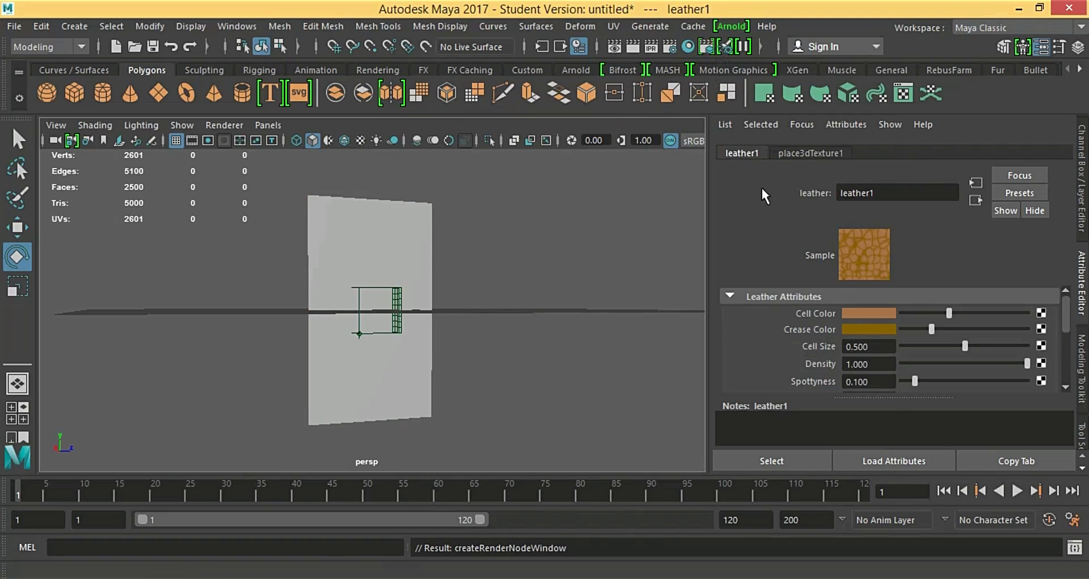
Step: Select the plane and turn on textured display in the viewport
click(365, 236)
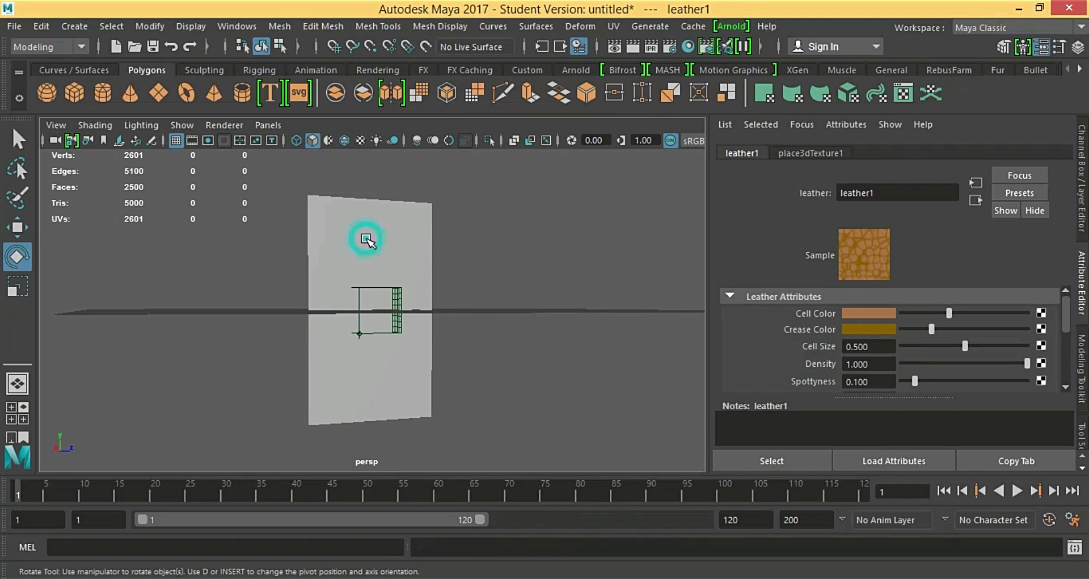
click(360, 140)
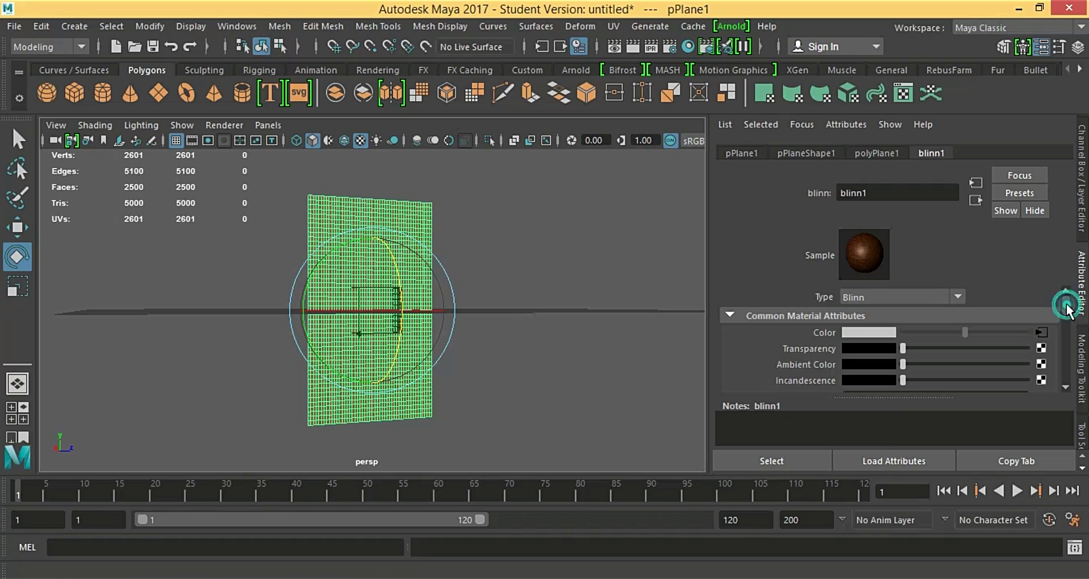
scroll(1068, 311, down, 2)
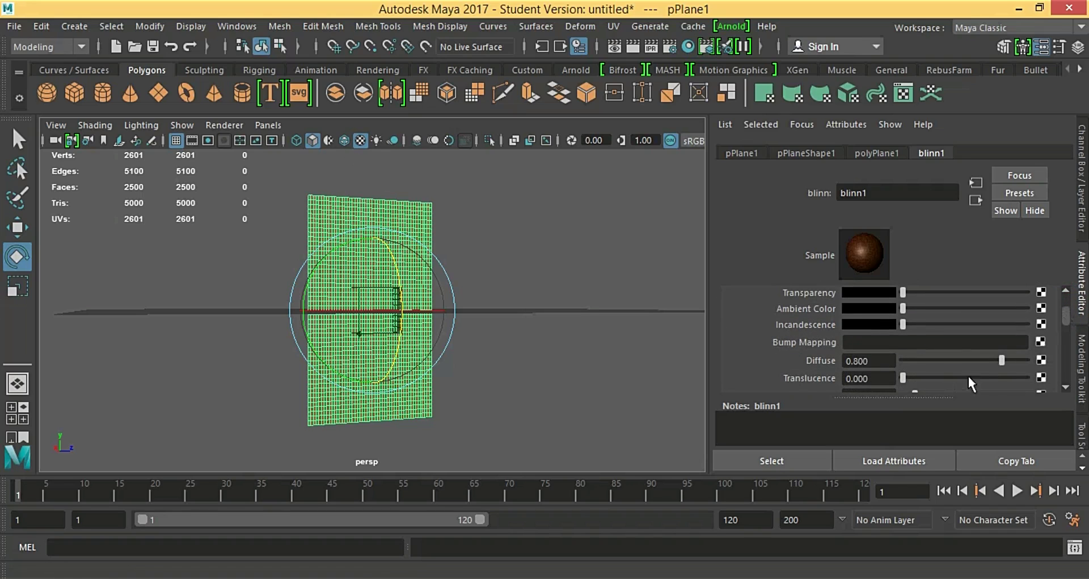
Step: Connect a second Leather texture (leather2) to blinn1's Bump Mapping, then reselect the plane
click(1041, 340)
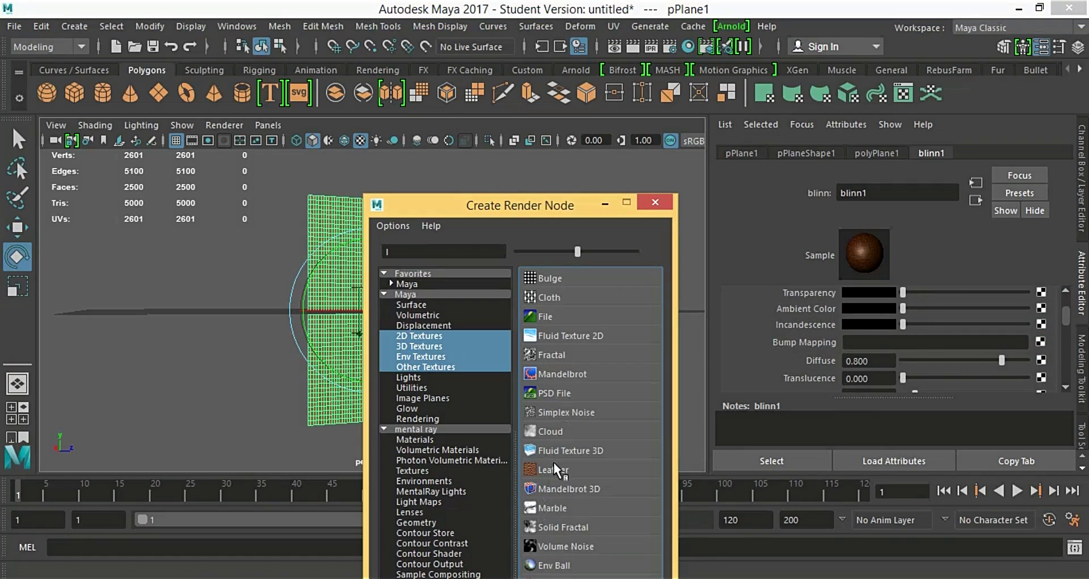
click(553, 469)
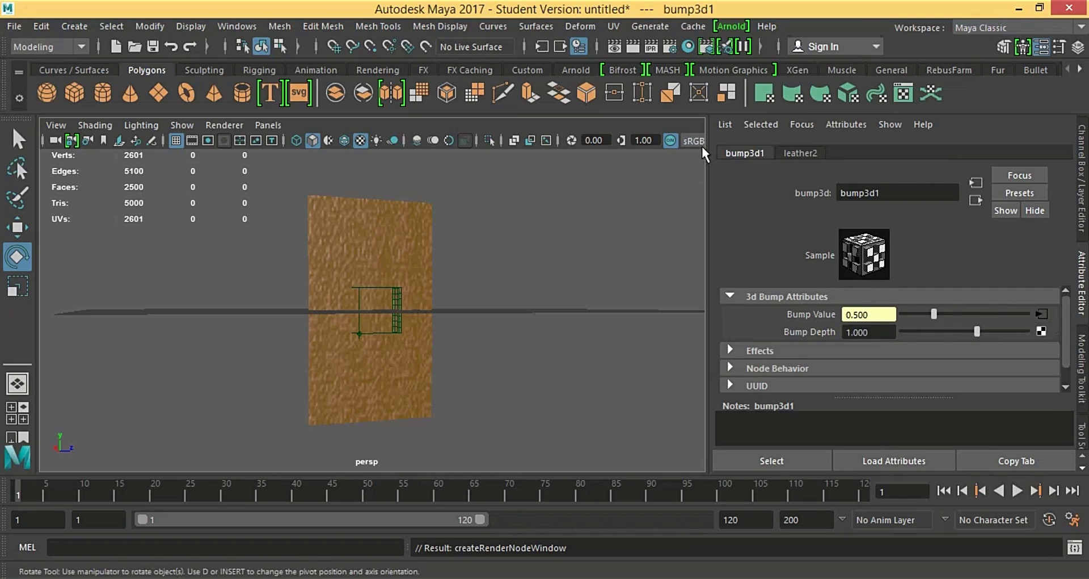
click(418, 250)
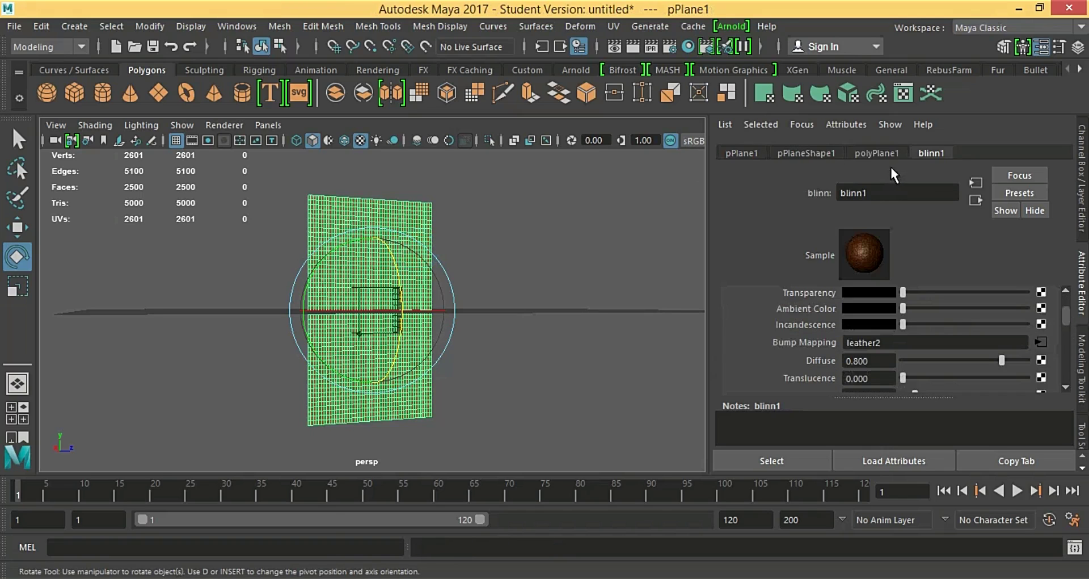
Step: Set leather1's Cell Color to a dark golden brown (H 30.255, S 1.000, V 0.129)
scroll(1063, 309, up, 2)
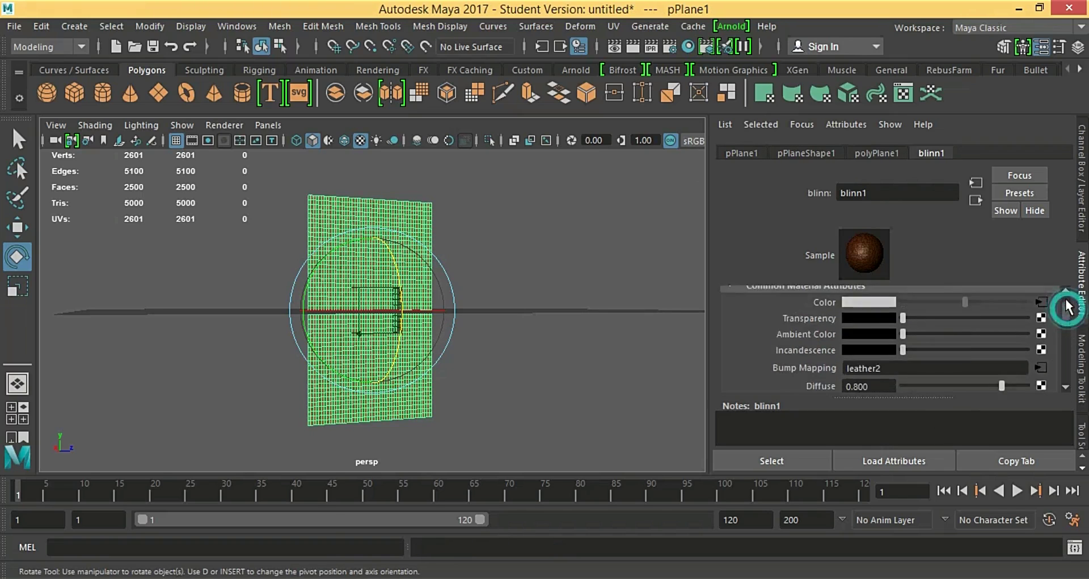
click(1040, 333)
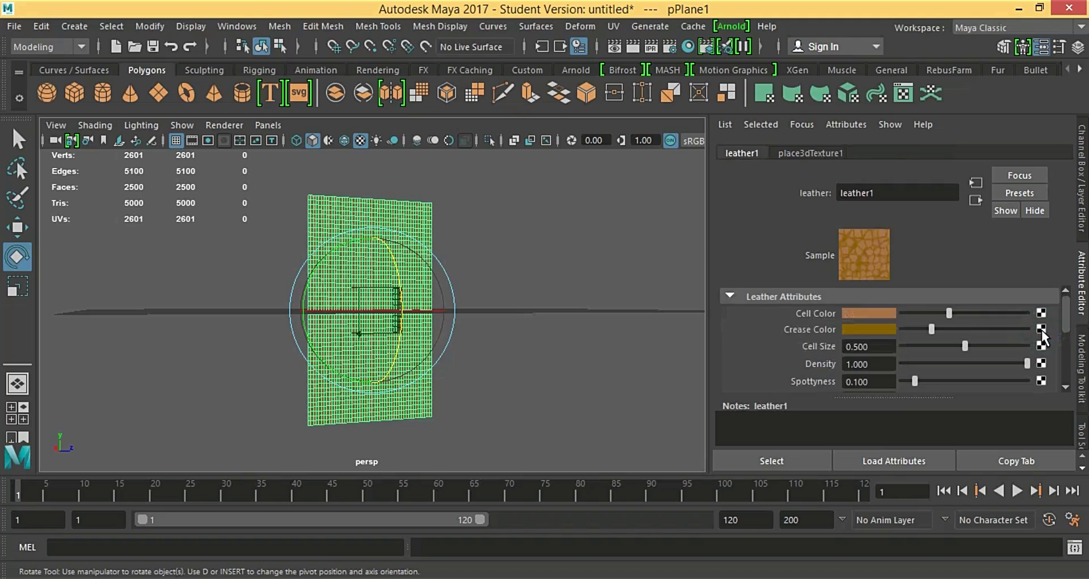
click(878, 317)
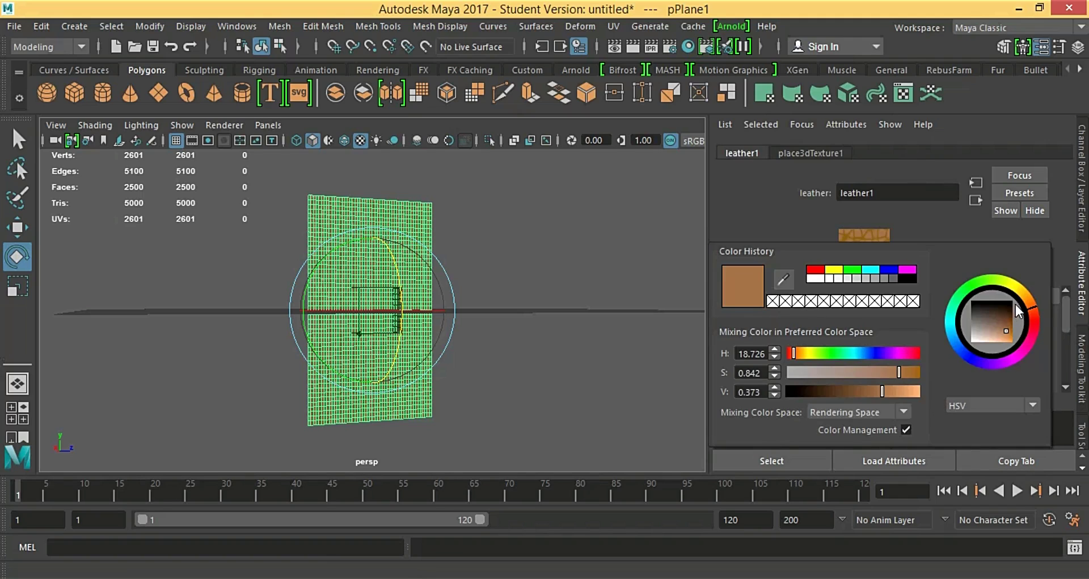
mouse_move(1036, 312)
mouse_down()
mouse_move(1031, 291)
mouse_move(1033, 302)
mouse_up()
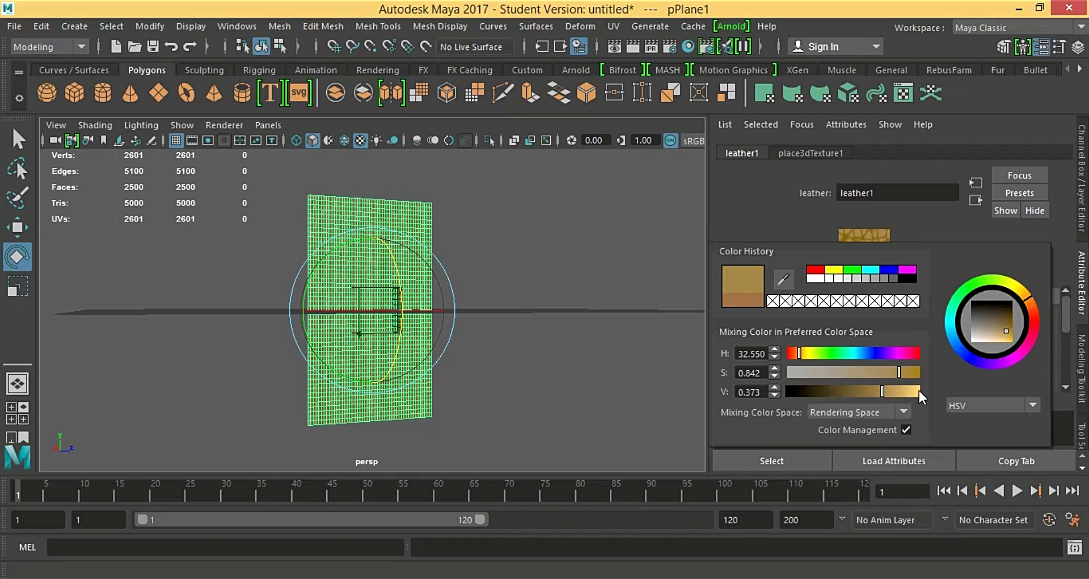
drag(1009, 335, 1027, 344)
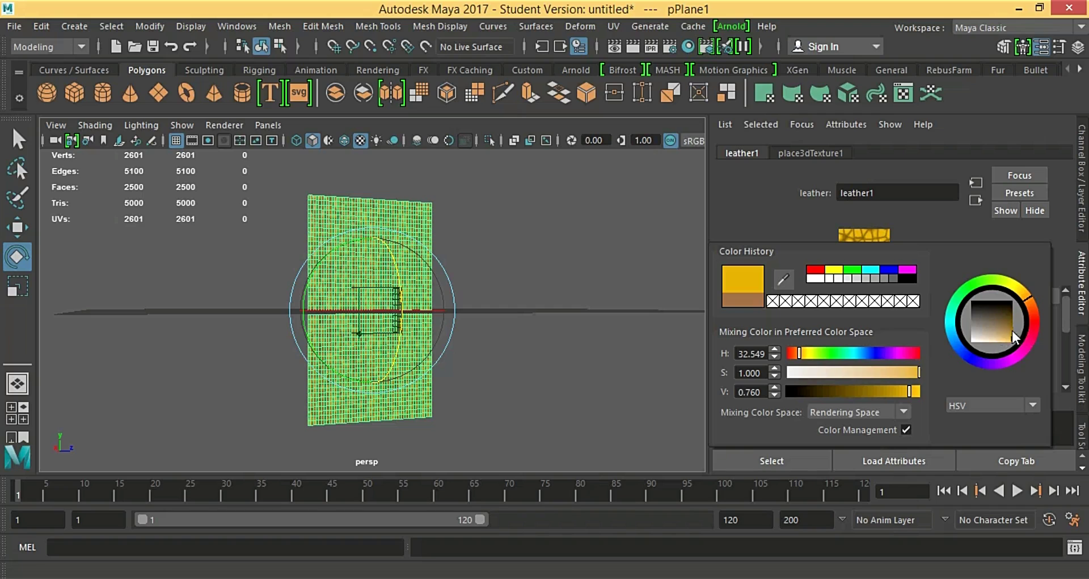
drag(1013, 336, 1007, 320)
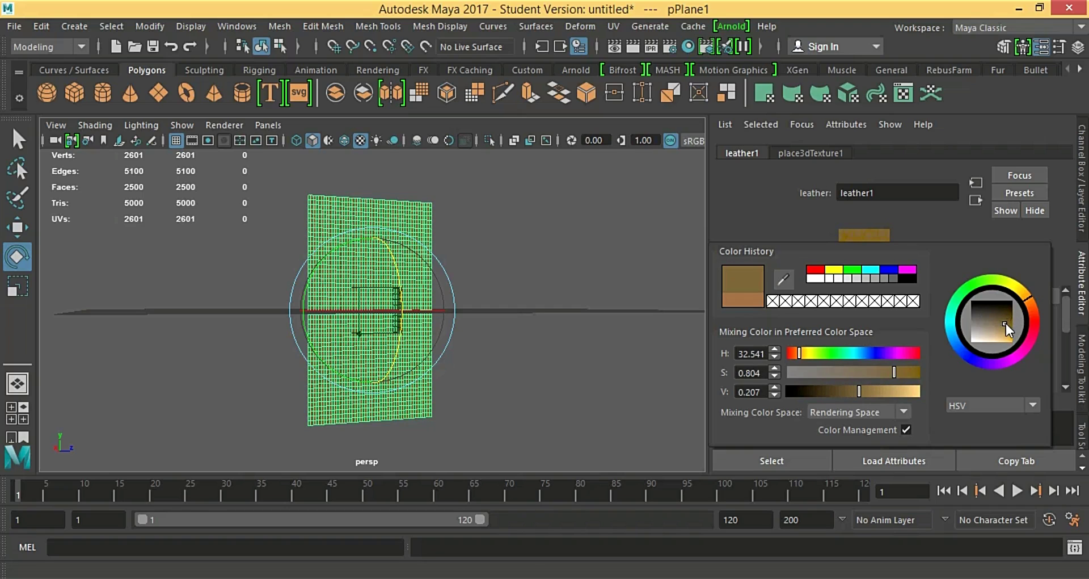
drag(1005, 322, 992, 315)
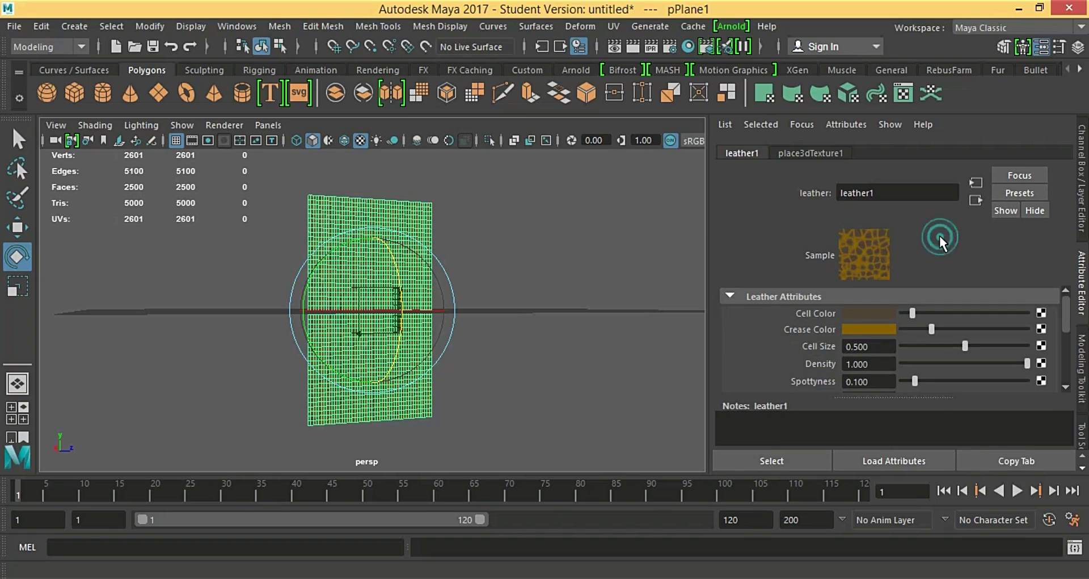
click(863, 314)
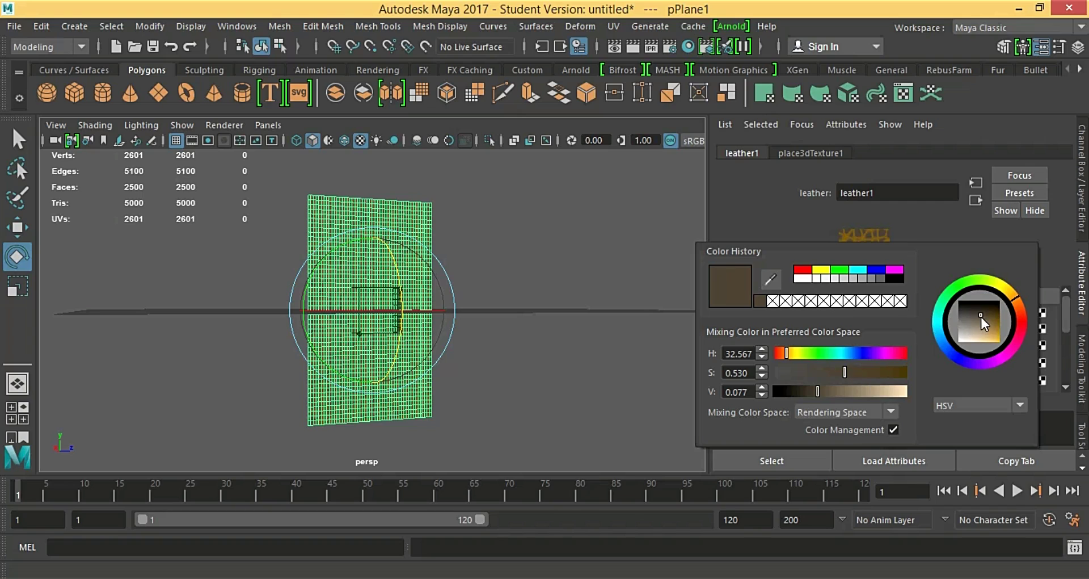
mouse_move(982, 319)
mouse_down()
mouse_move(971, 310)
mouse_move(1020, 305)
mouse_move(977, 315)
mouse_move(986, 317)
mouse_up()
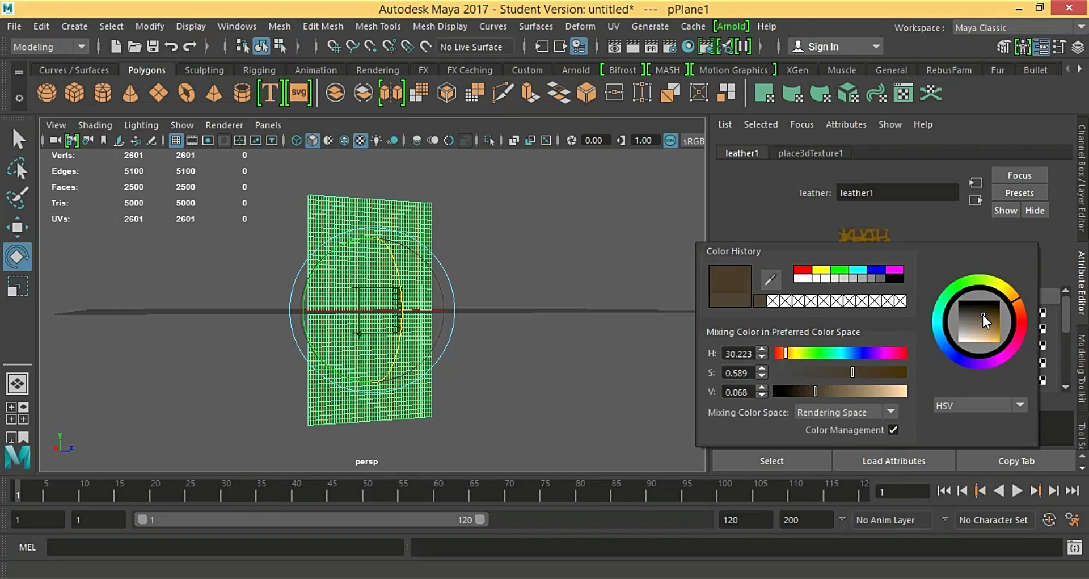
click(983, 314)
mouse_move(982, 311)
mouse_down()
mouse_move(1007, 347)
mouse_move(1003, 318)
mouse_up()
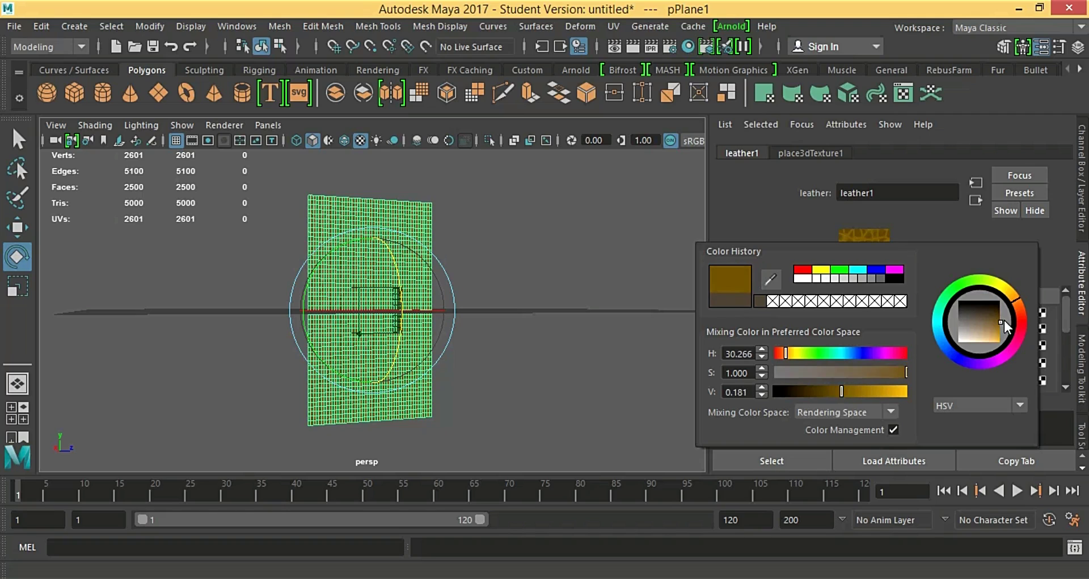
click(949, 220)
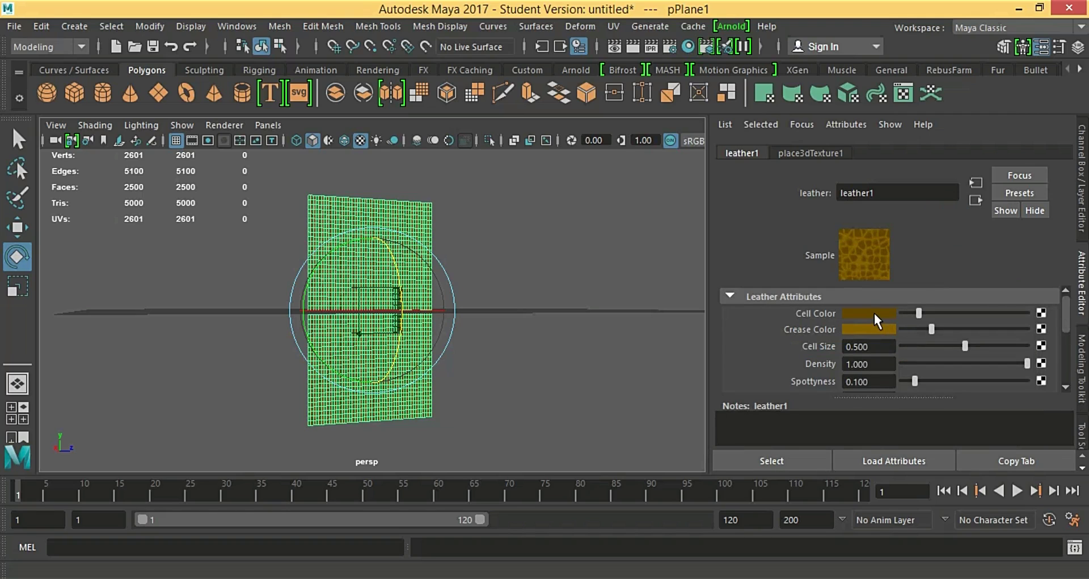
Step: Set leather1's Crease Color hue to 30
click(871, 326)
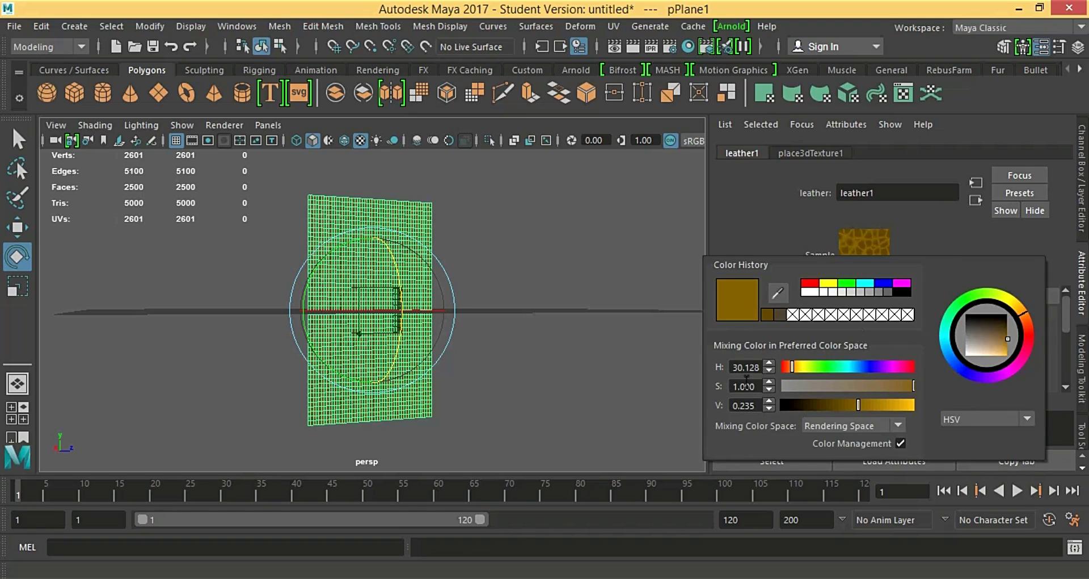
drag(760, 368, 742, 368)
text(.0)
key(Return)
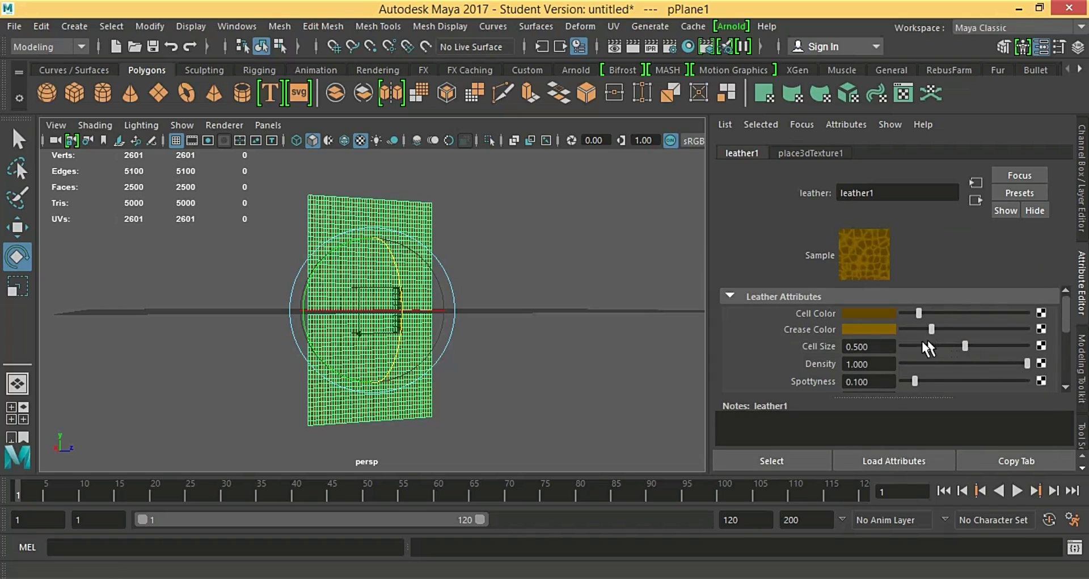
Step: Increase leather1's Cell Size from 0.500 to 0.9
drag(873, 344, 862, 346)
text(8)
key(BackSpace)
text(9)
key(Return)
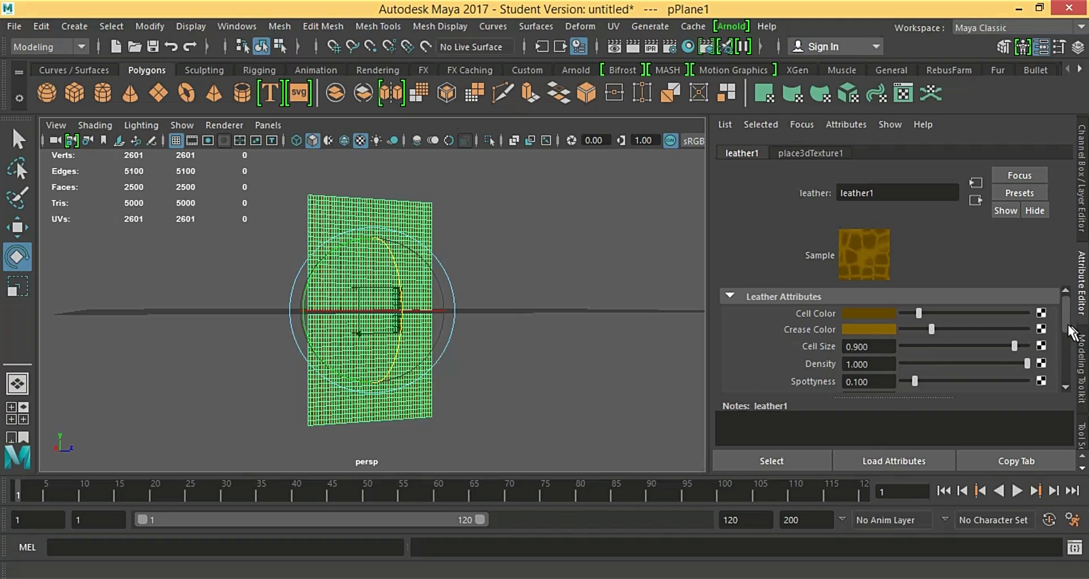
mouse_move(1067, 321)
mouse_down()
mouse_move(1067, 360)
mouse_move(1066, 322)
mouse_up()
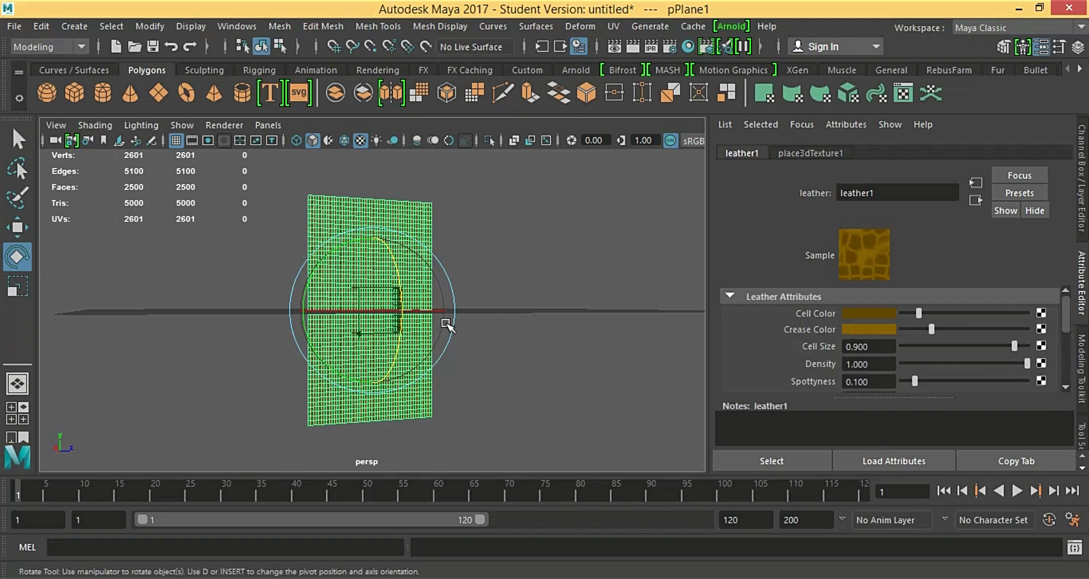
Step: Give leather2 darker Cell and Crease colours picked from the Color History
click(498, 322)
click(418, 230)
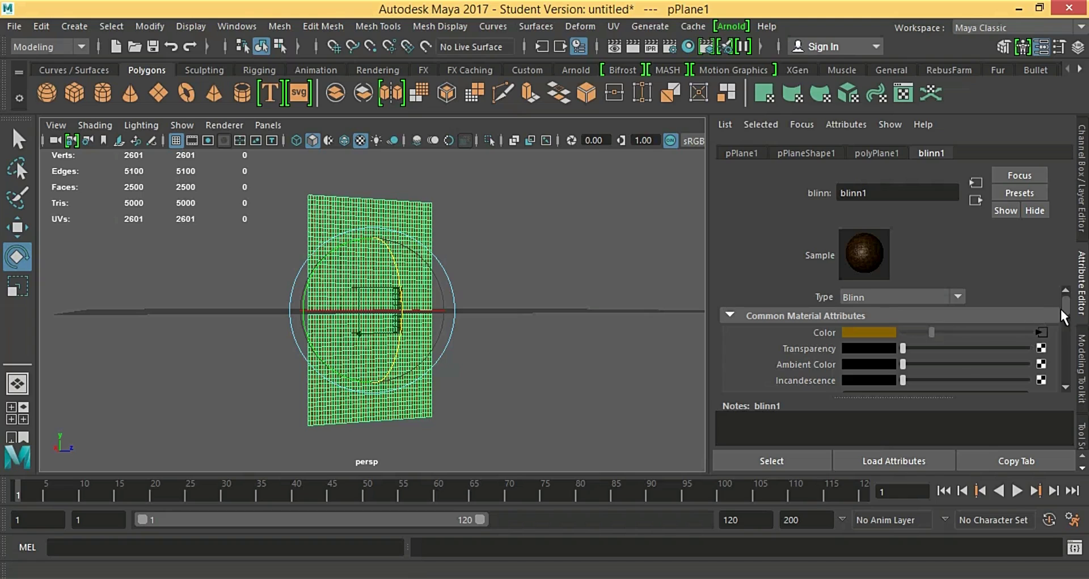
drag(1064, 306, 1068, 328)
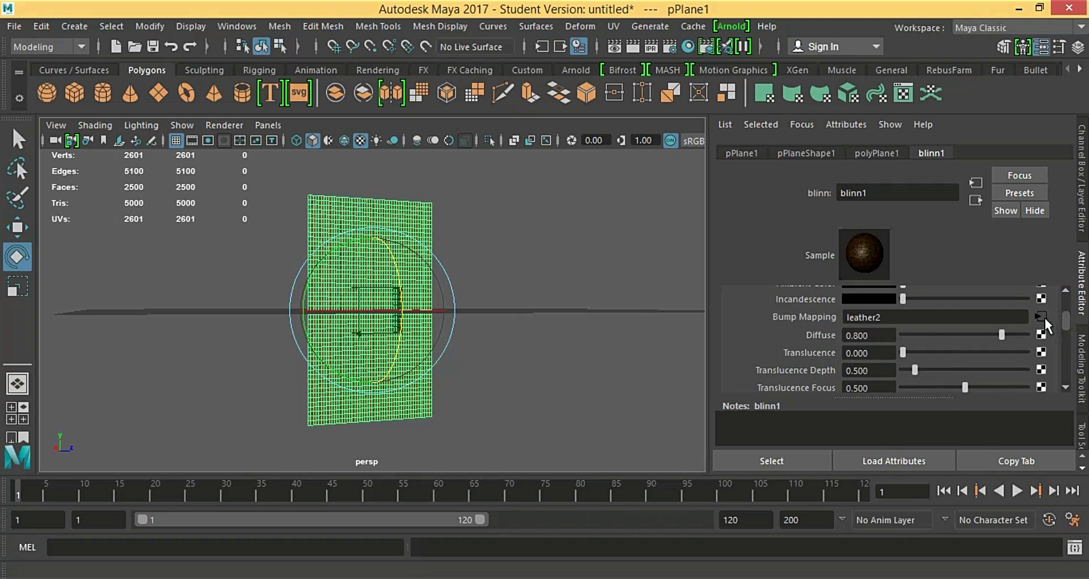
click(1041, 318)
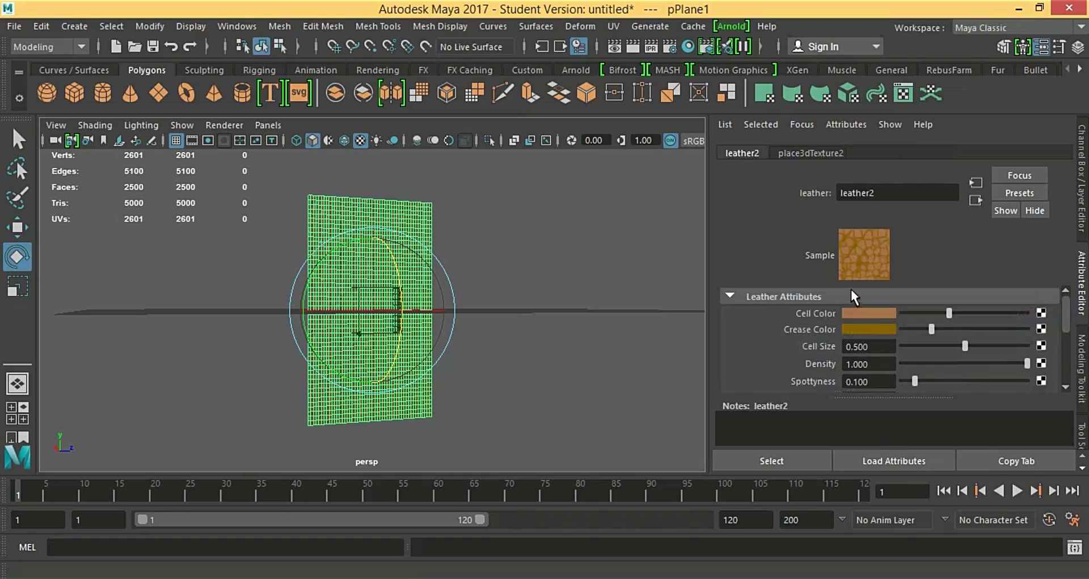
click(892, 311)
click(787, 297)
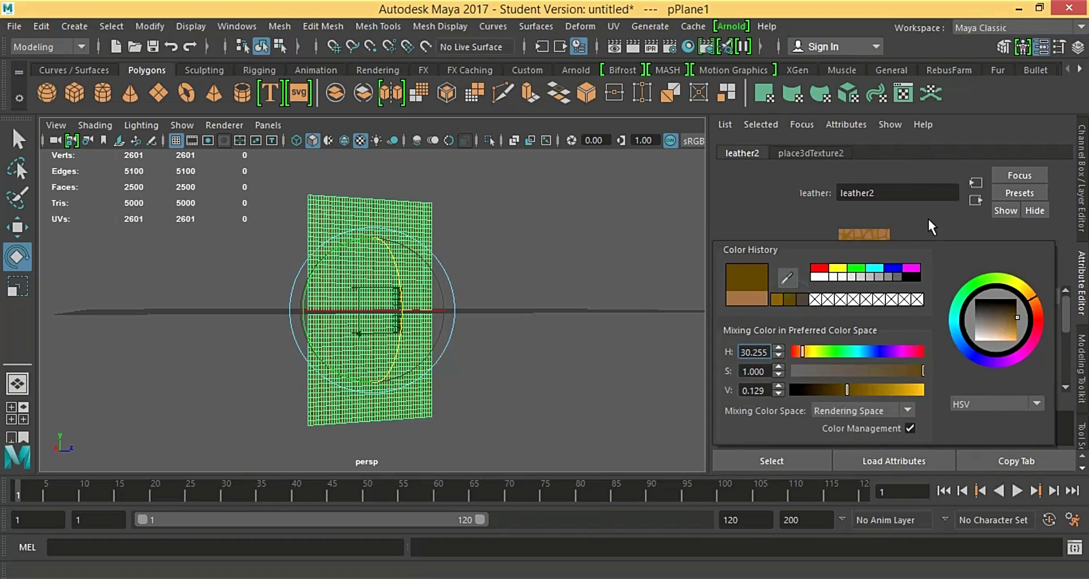
click(865, 330)
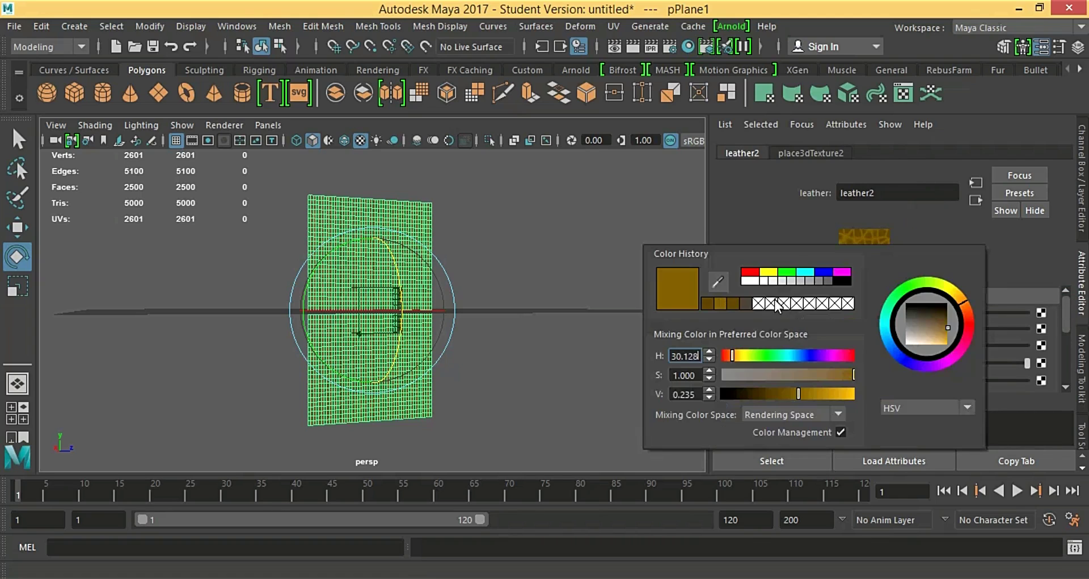
click(718, 302)
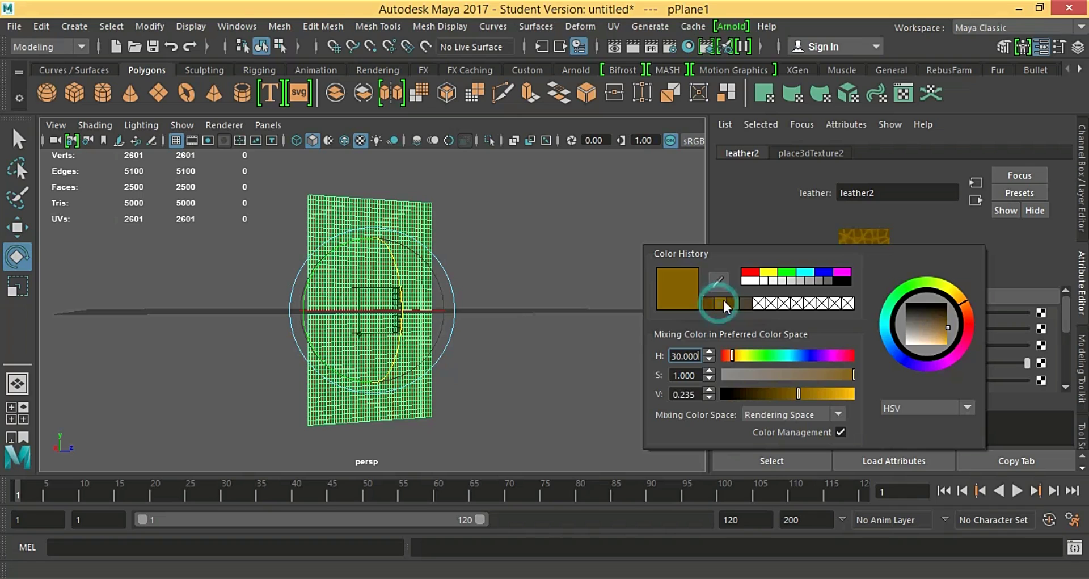
click(914, 234)
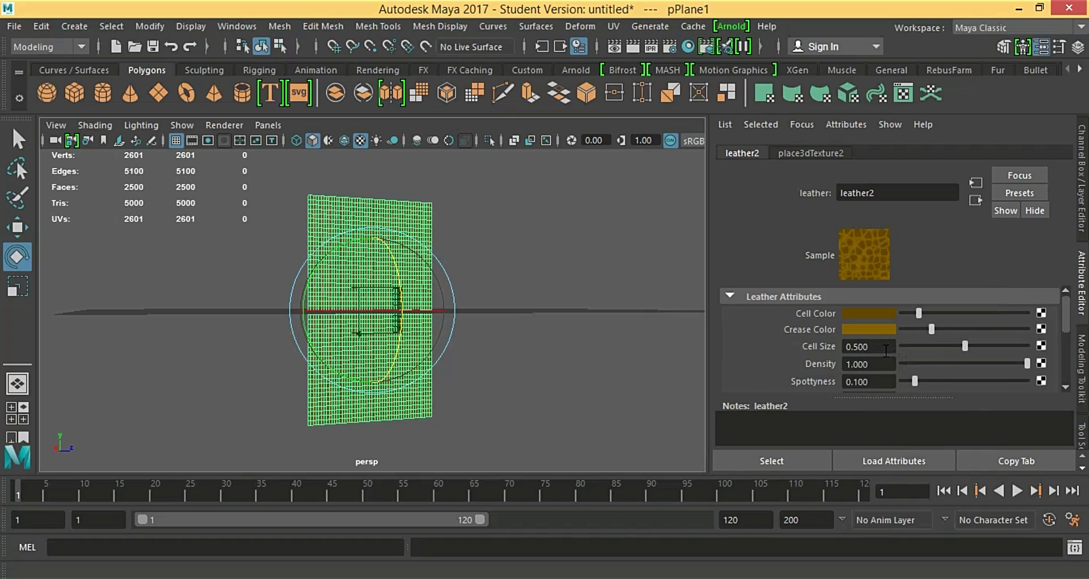
Step: Set leather2's Cell Size to 0.900 and view the textured plane up close
drag(886, 349, 855, 347)
key(Return)
click(539, 299)
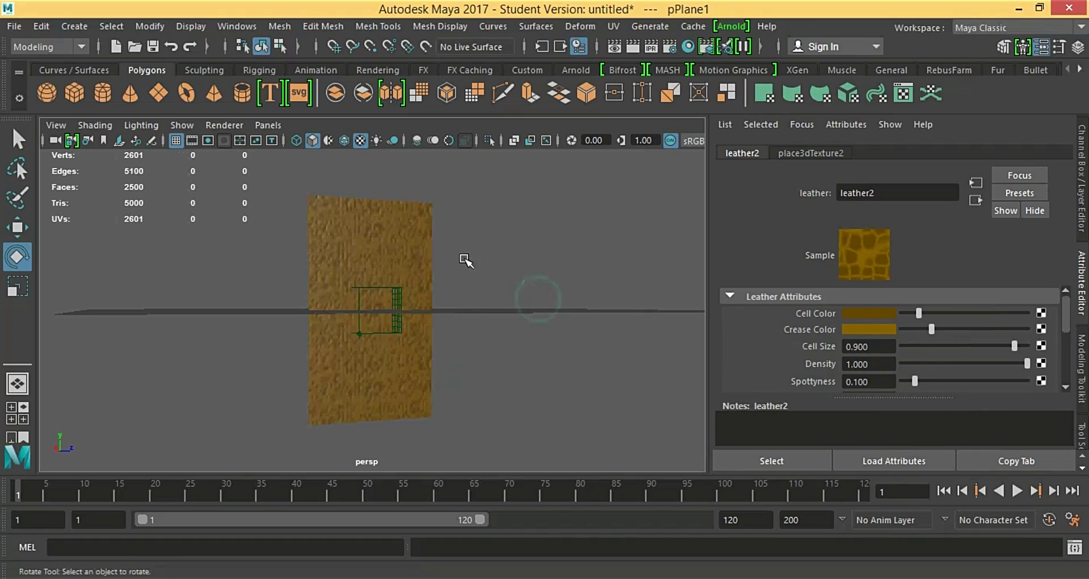
alt+right_drag(463, 260, 478, 318)
Step: Make pPlane1 an nCloth object (nClothShape1) using the FX menu set's nCloth > Create nCloth
click(390, 245)
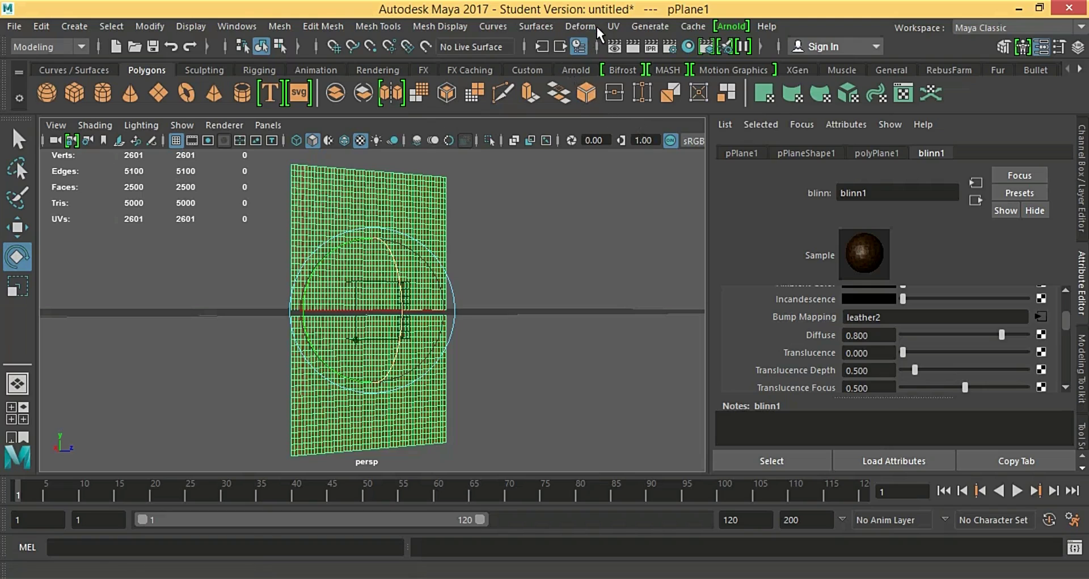
click(29, 46)
click(20, 107)
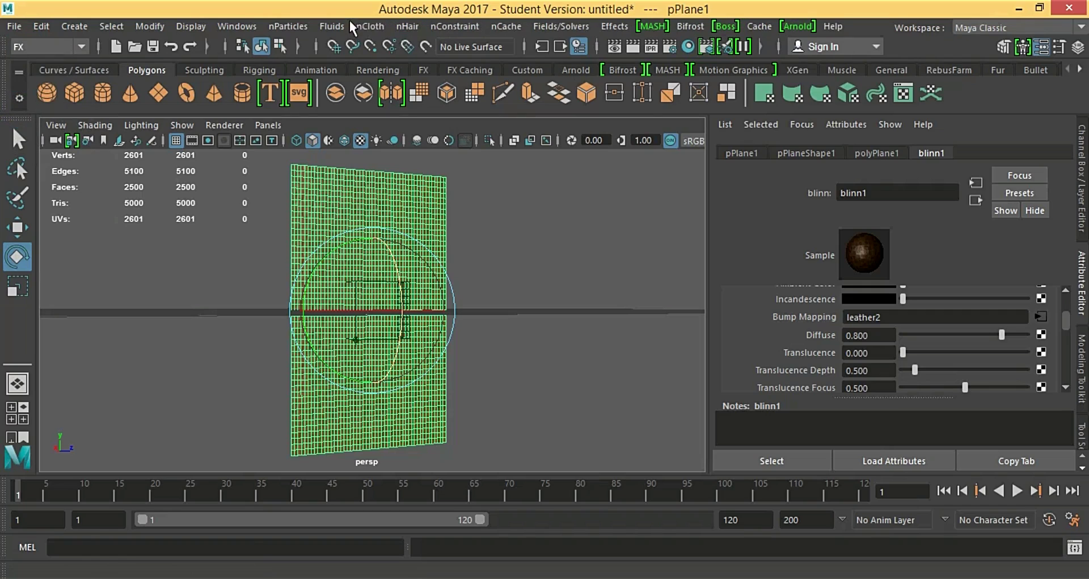
click(365, 20)
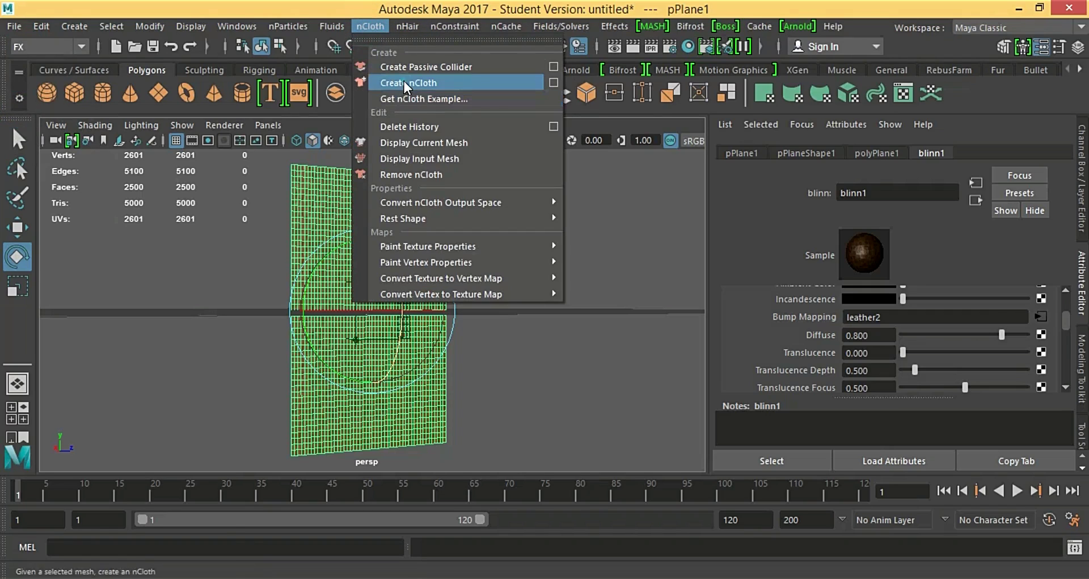
click(404, 80)
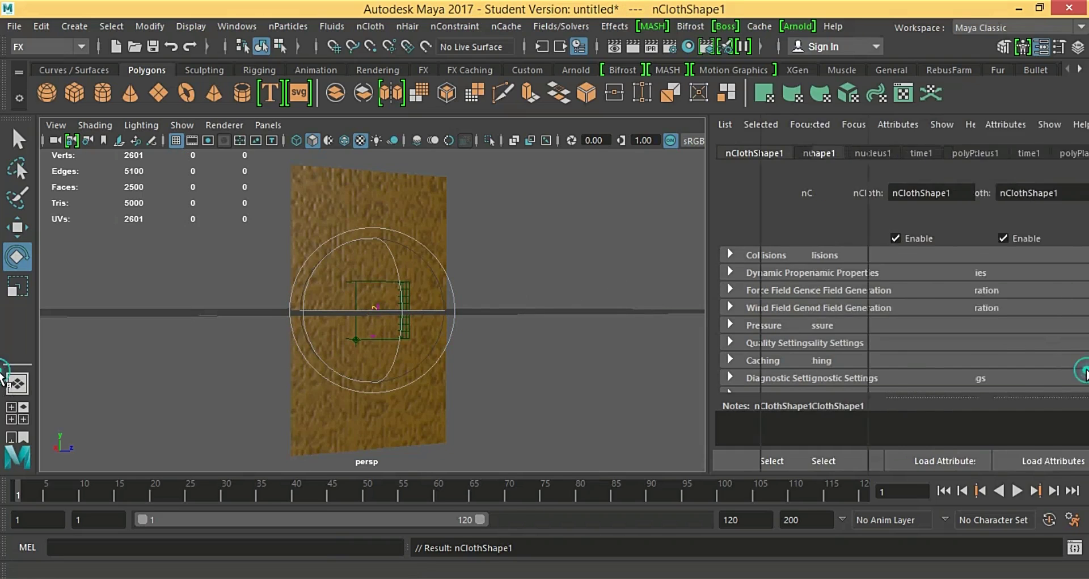
click(1082, 369)
click(933, 181)
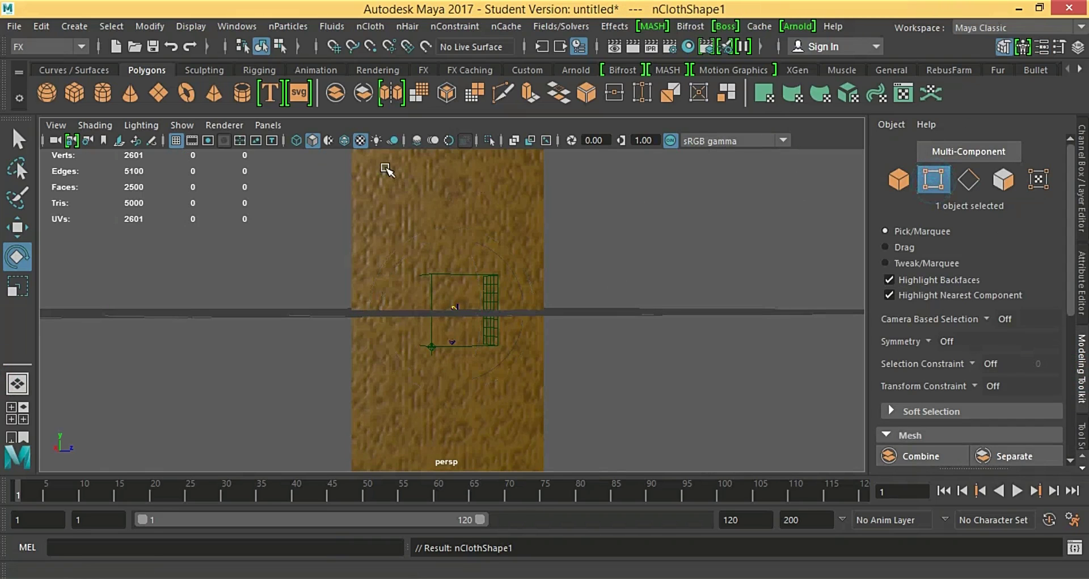
Step: Pin the plane's top-right and top-left corner vertices with an nCloth Transform Constraint
click(444, 201)
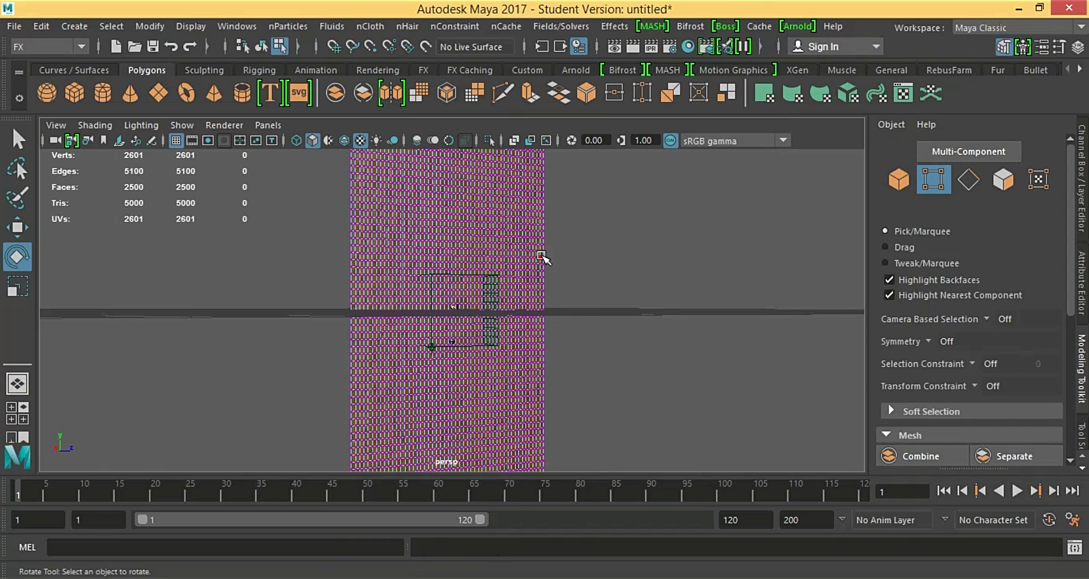
alt+drag(563, 199, 550, 220)
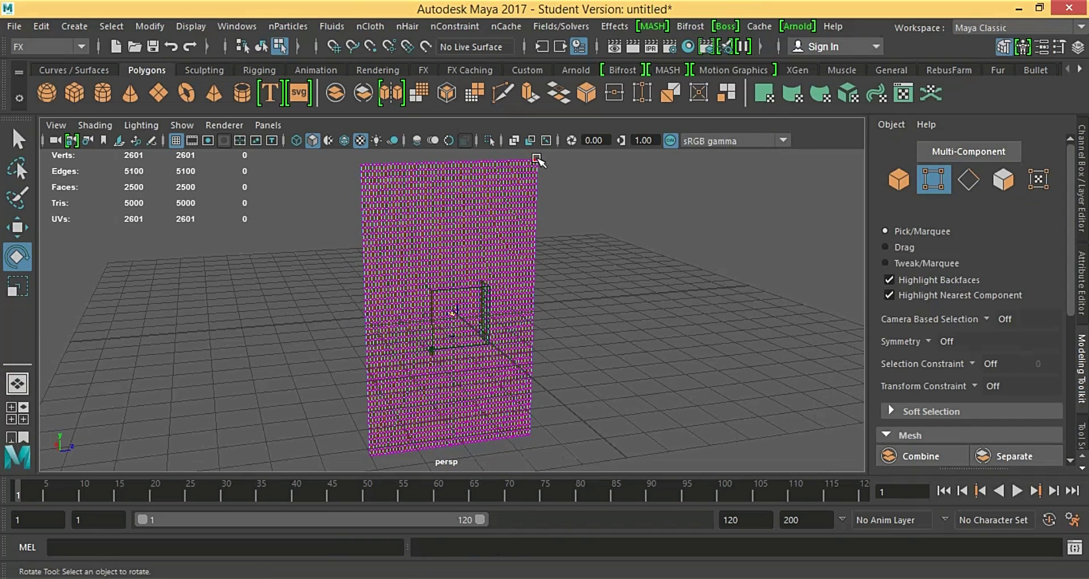
click(538, 161)
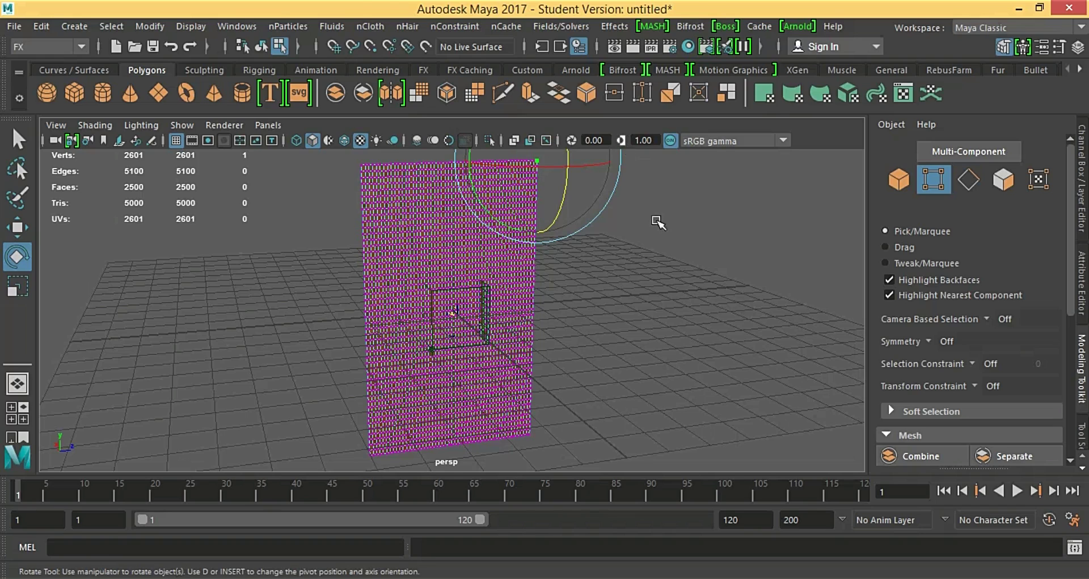
shift+click(359, 165)
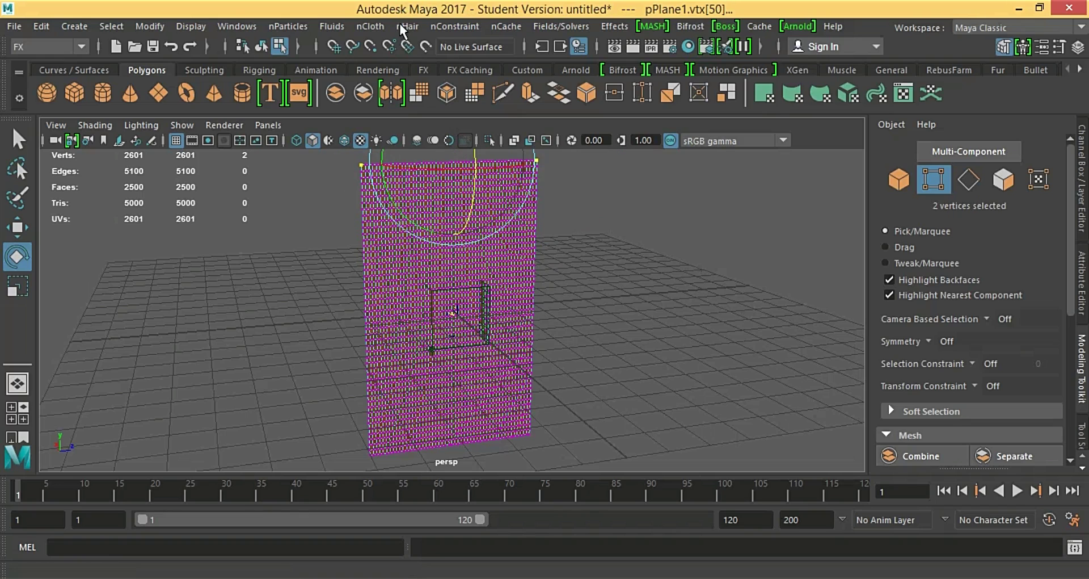
click(454, 25)
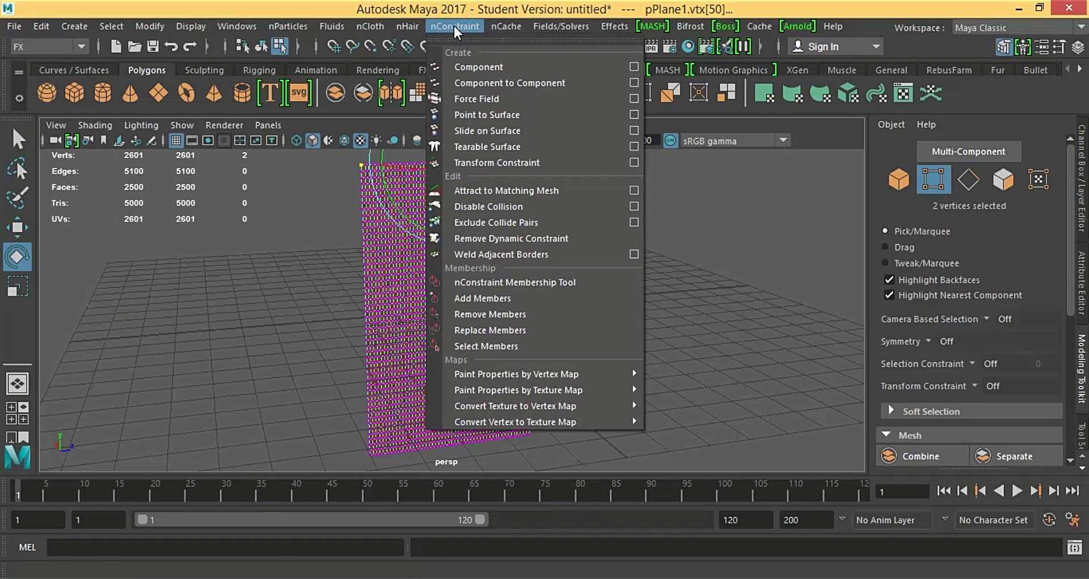
click(475, 161)
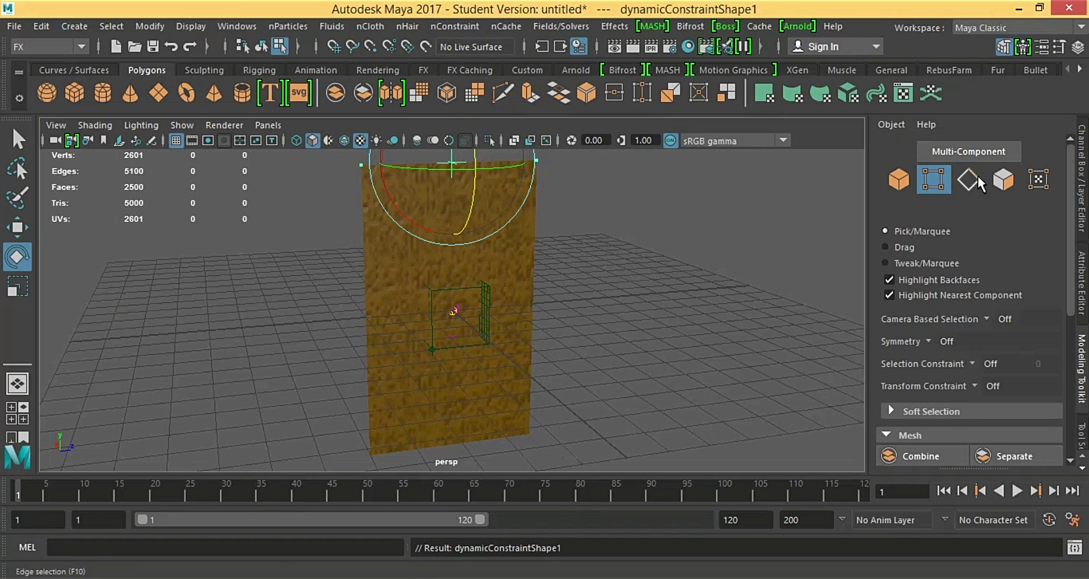
Step: Return to Object mode and start playing the cloth simulation
click(897, 172)
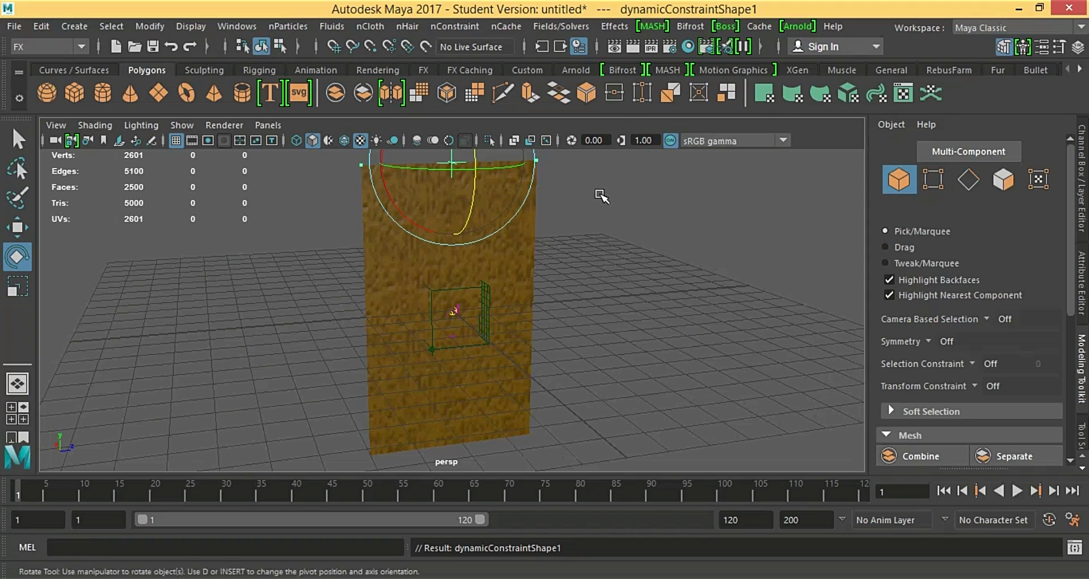
alt+drag(644, 202, 768, 308)
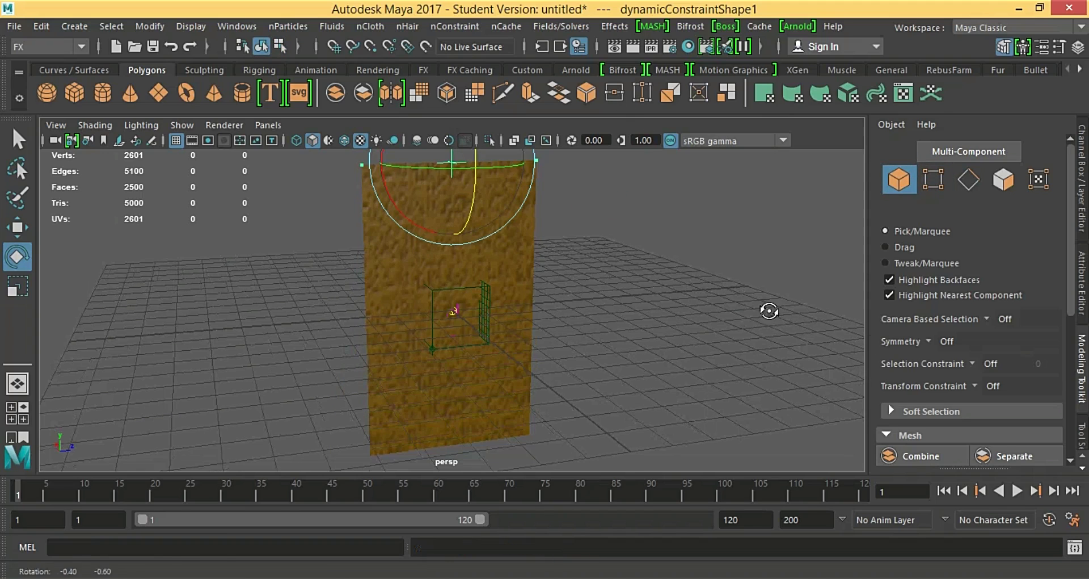
alt+drag(906, 367, 908, 318)
click(1015, 491)
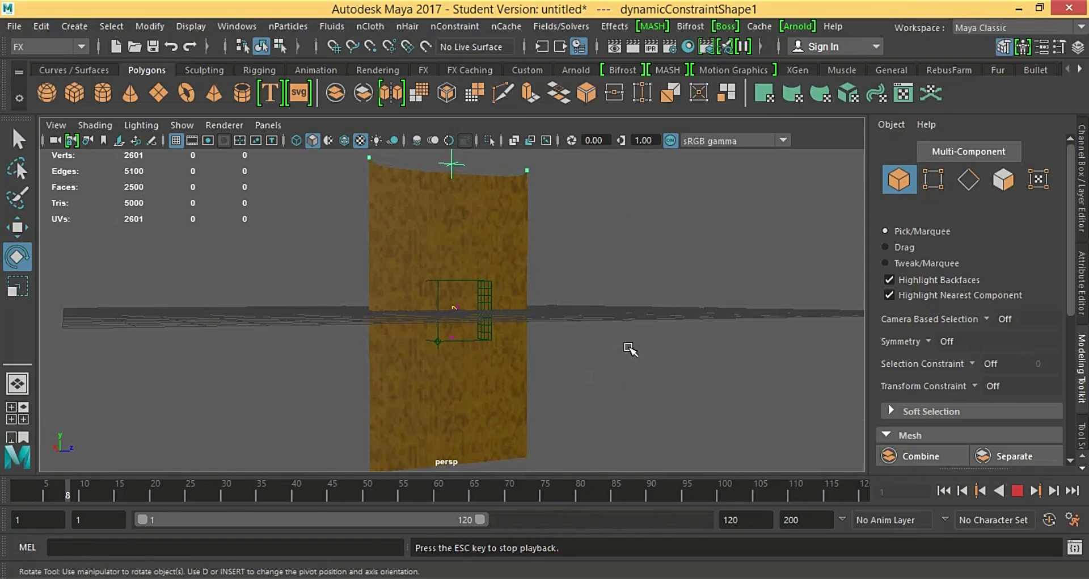
Step: Stop playback once the cloth hangs, then rewind the simulation to the first frame
alt+drag(659, 329, 894, 424)
click(1014, 489)
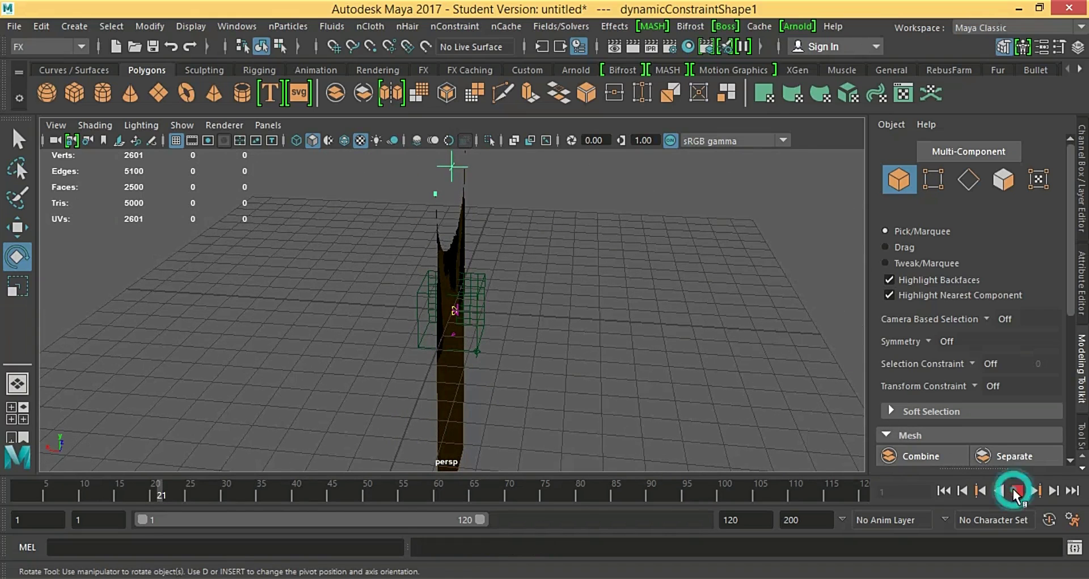
click(618, 299)
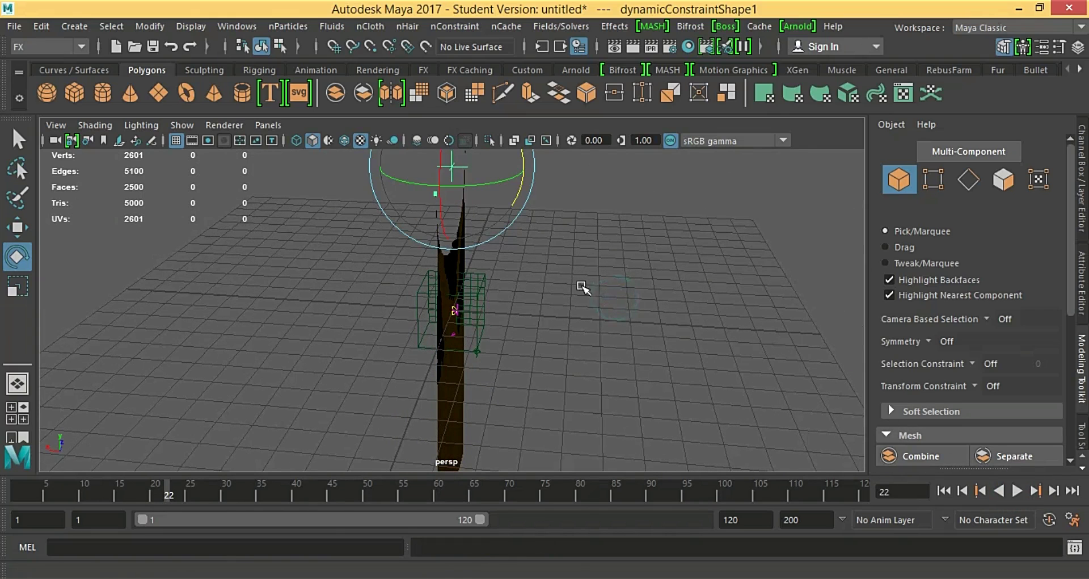
alt+drag(564, 280, 1010, 526)
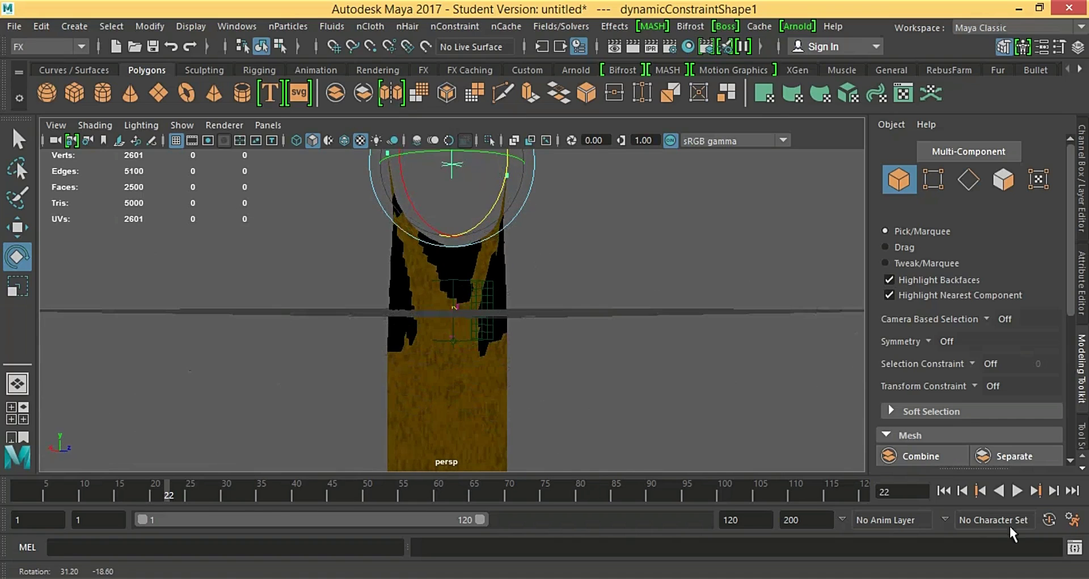
click(940, 486)
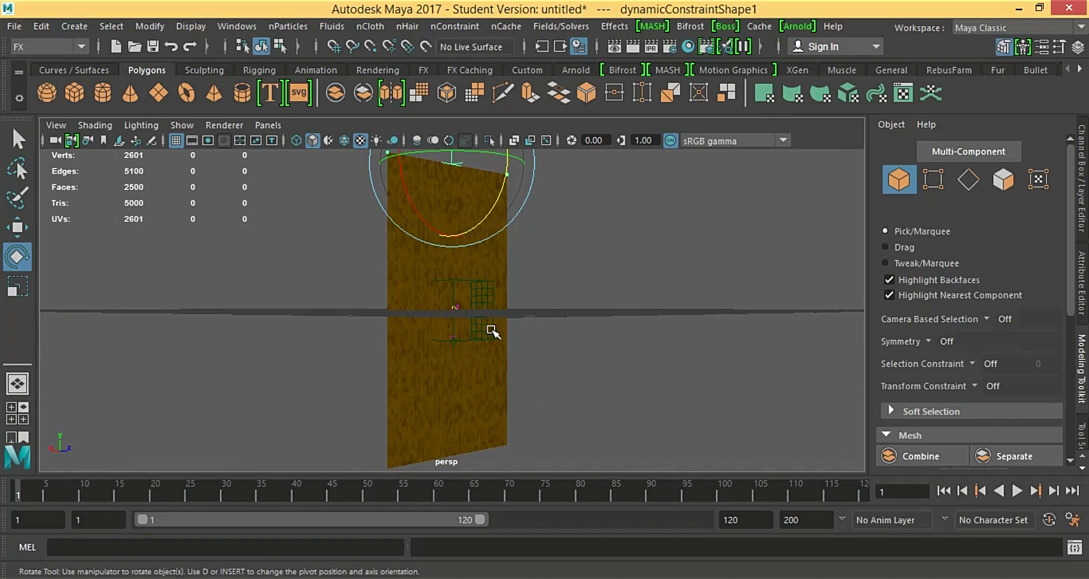
Step: Set the transform constraint's Strength to 5 in the Attribute Editor
click(1082, 306)
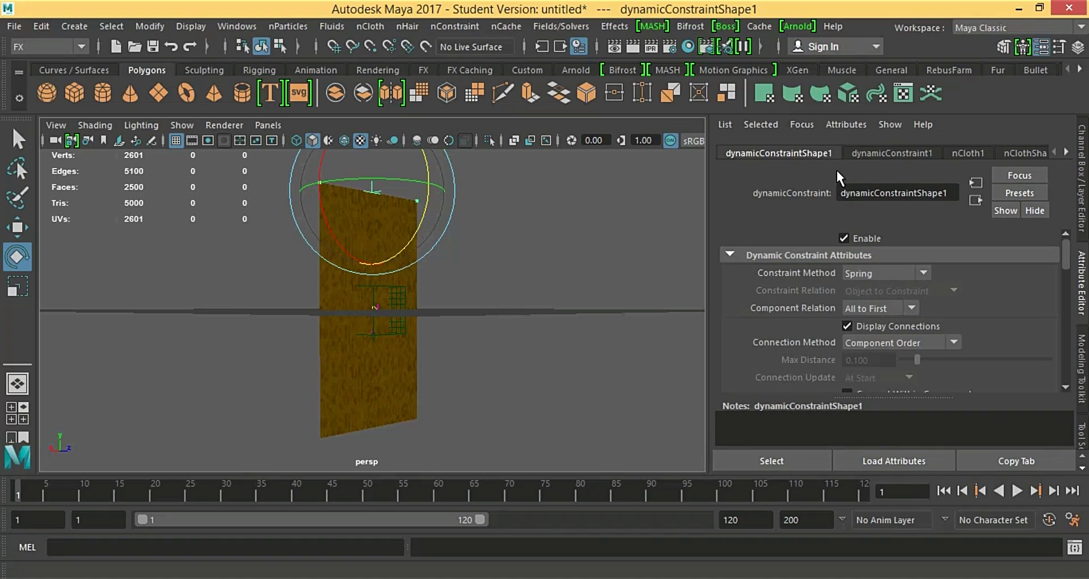
click(1067, 253)
drag(1068, 254, 1064, 293)
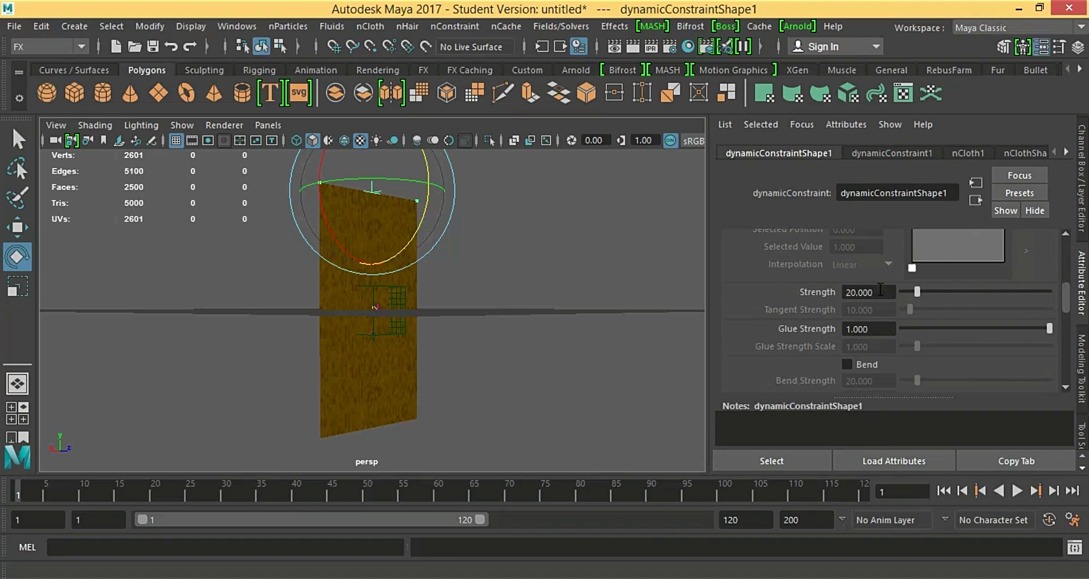
click(879, 290)
text(5)
key(Return)
Step: Replay and stop the simulation, then frame the cloth from a low side angle and deselect
click(1017, 491)
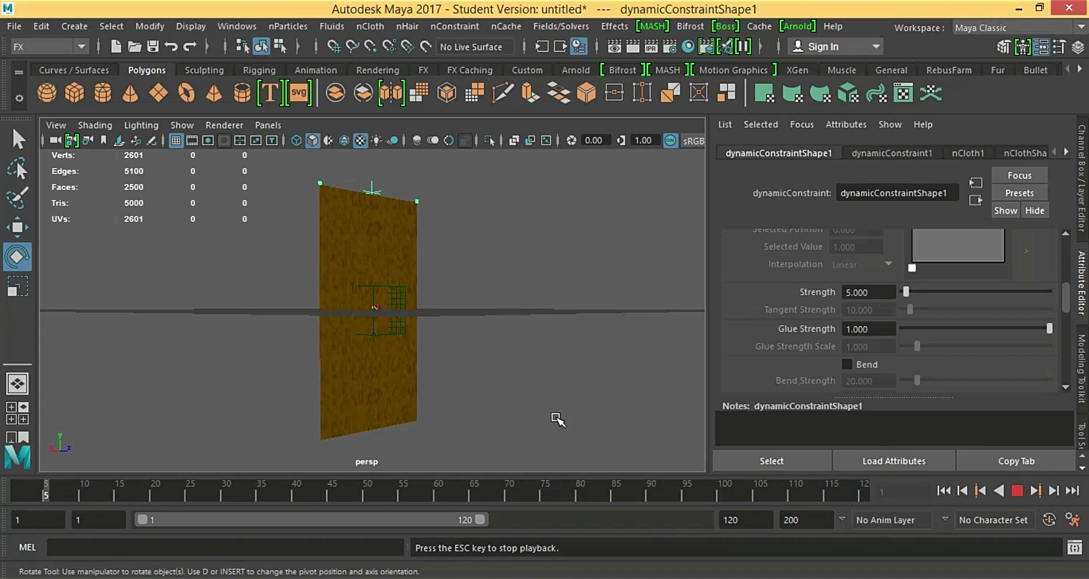
click(1017, 490)
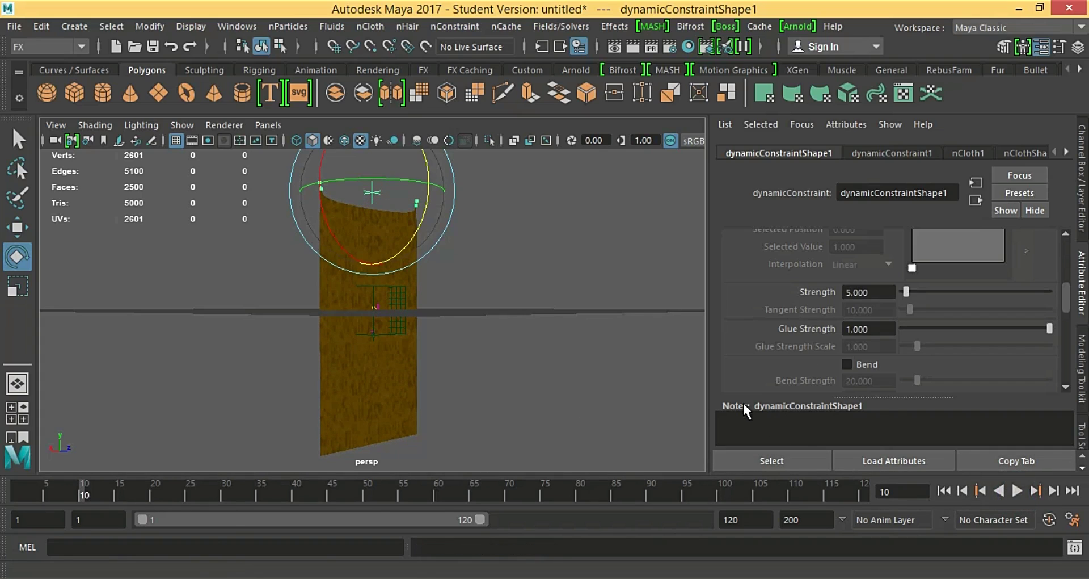
click(608, 367)
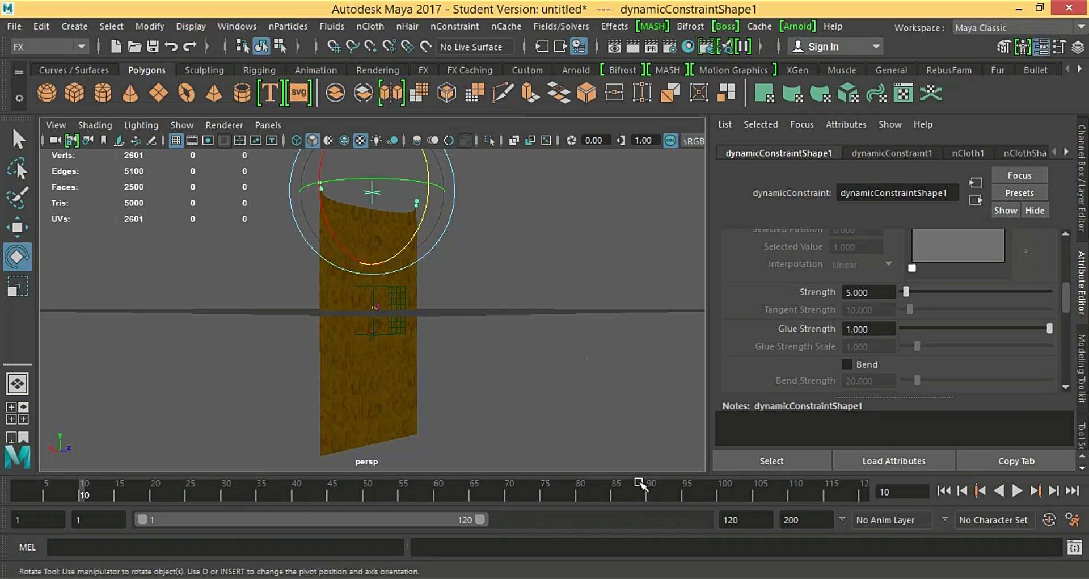
key(f)
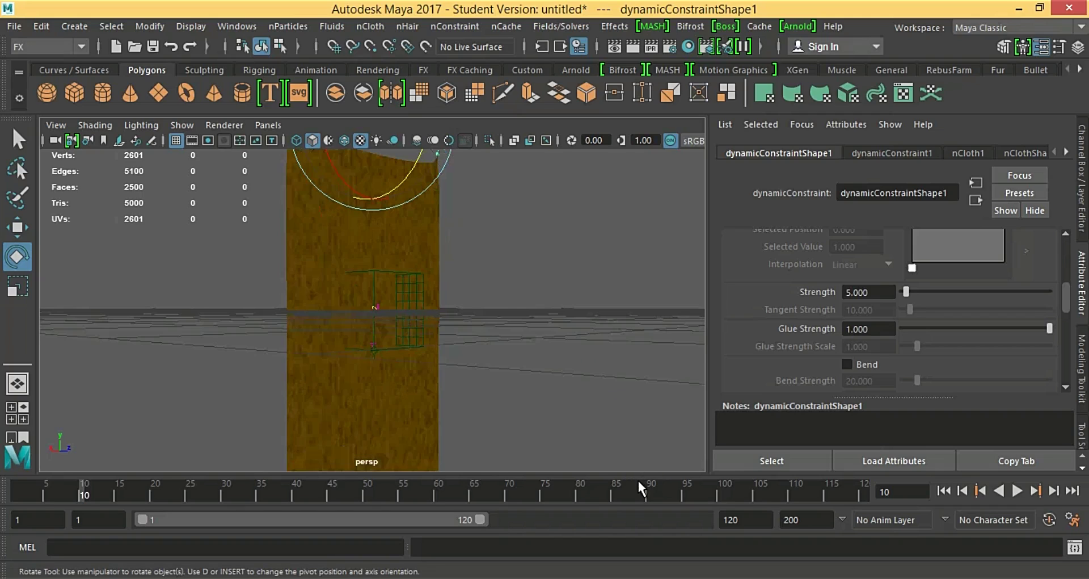
alt+drag(623, 432, 627, 444)
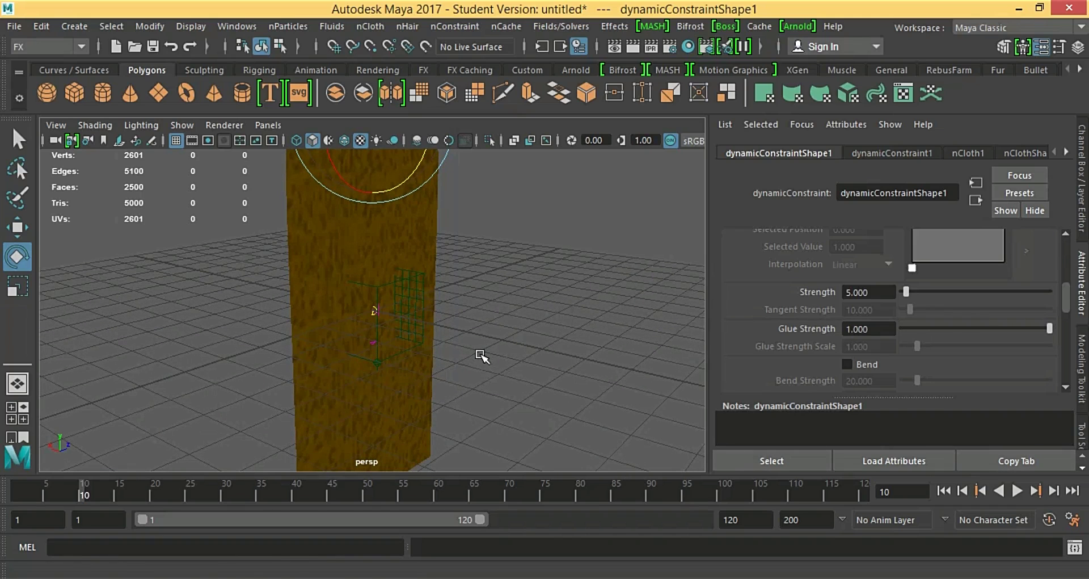
alt+drag(479, 349, 510, 325)
click(461, 312)
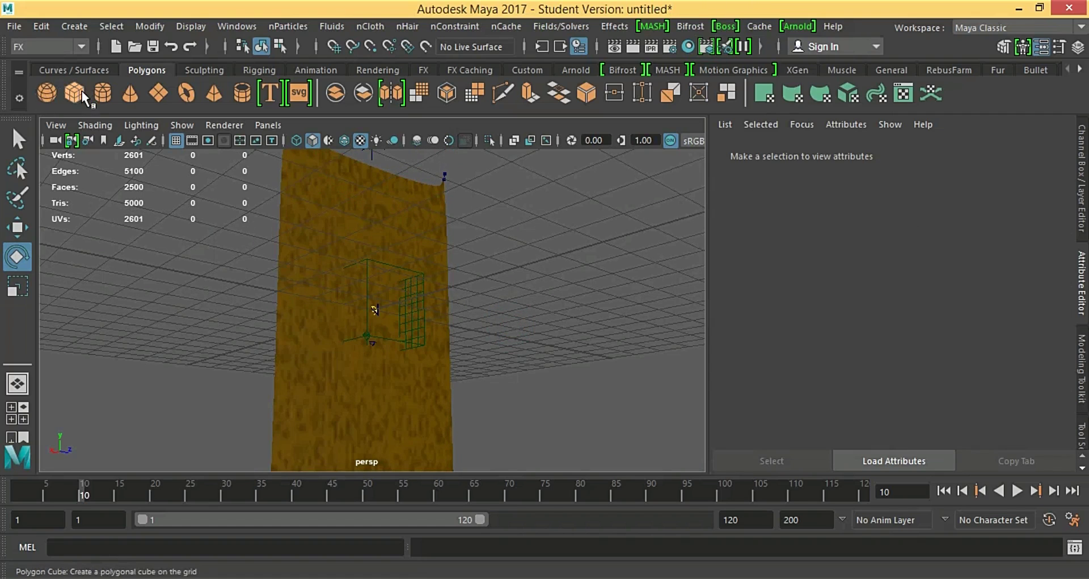
Step: Create a polygon sphere and scale it to 50 on X, Y and Z
click(48, 91)
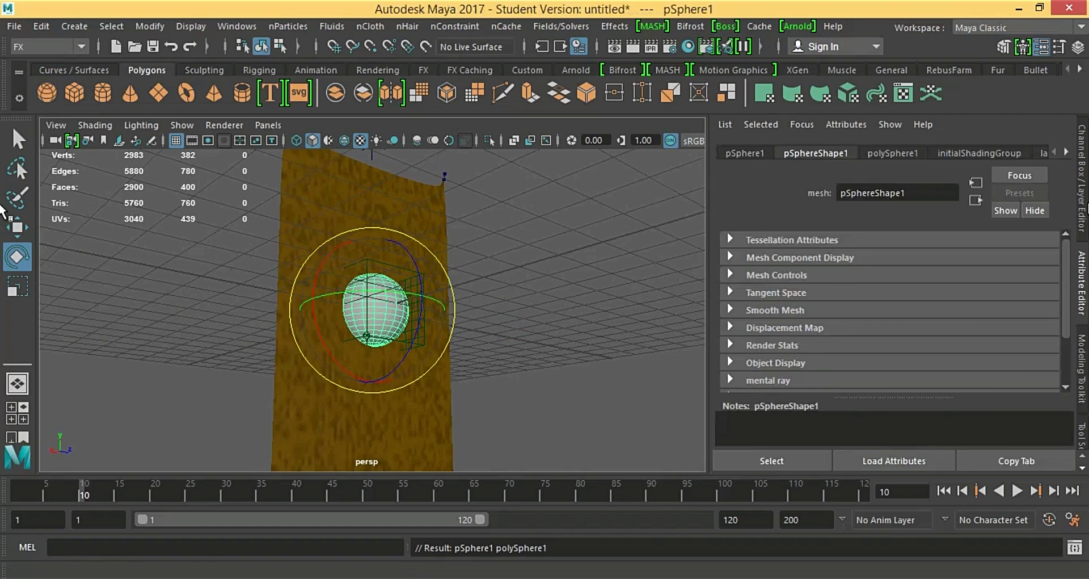
click(1081, 176)
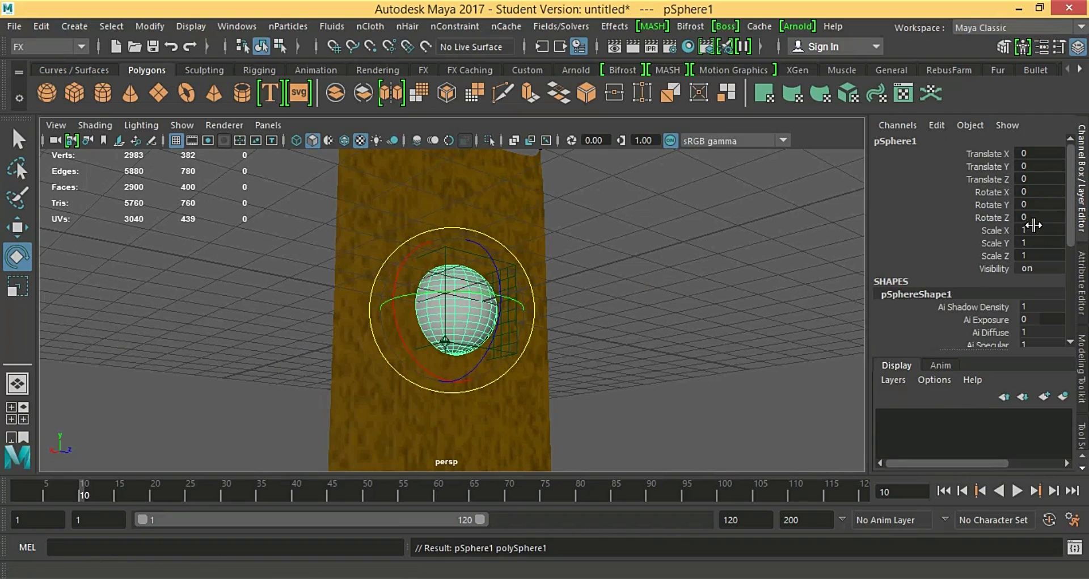
drag(1034, 225, 1041, 257)
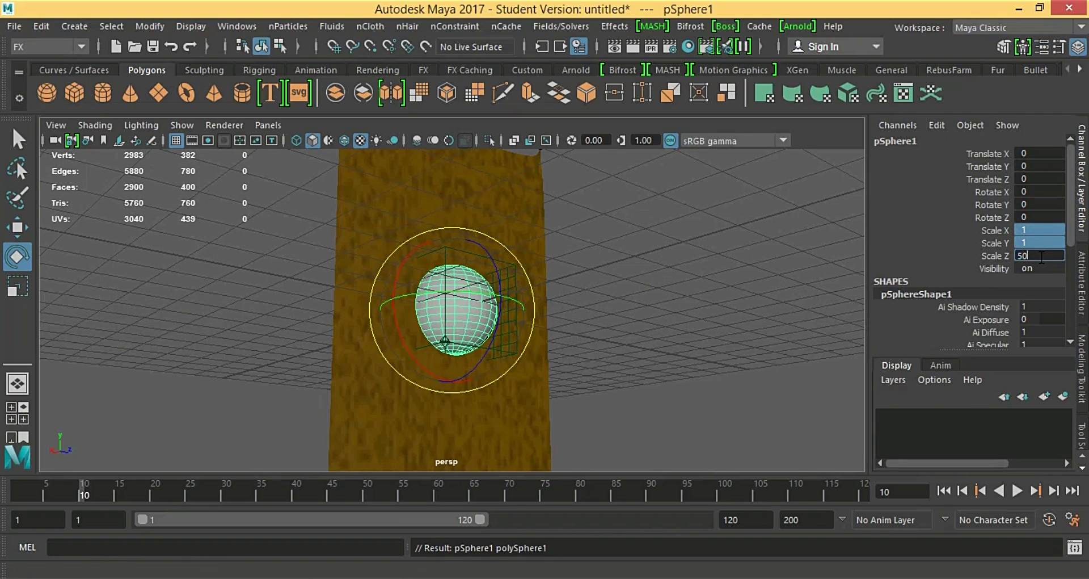
text(50)
key(Return)
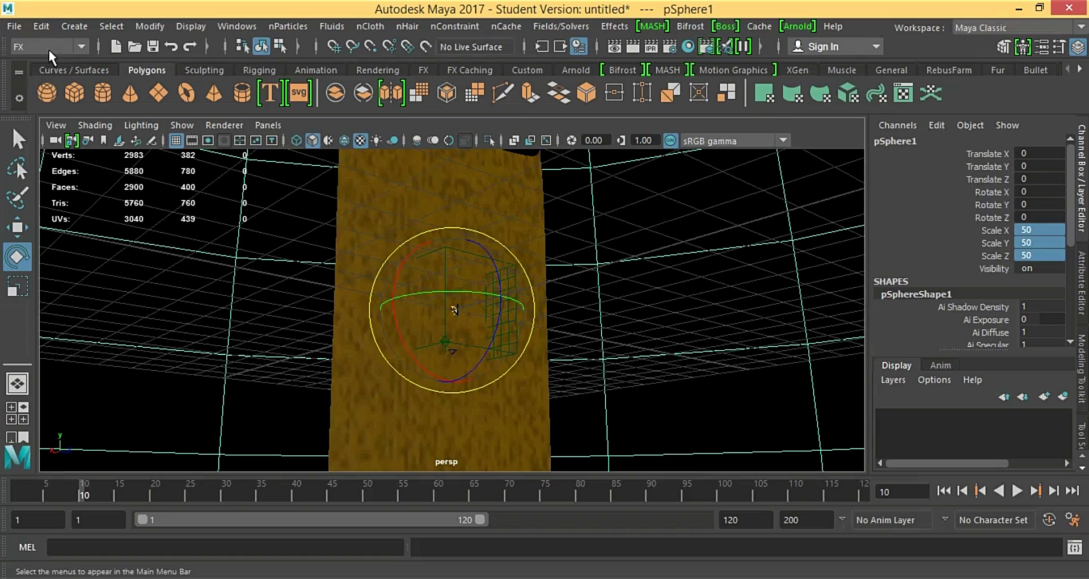
Step: In the Modeling menu set, reverse the sphere's normals with Mesh Display > Reverse
click(49, 46)
key(Escape)
click(21, 49)
click(26, 65)
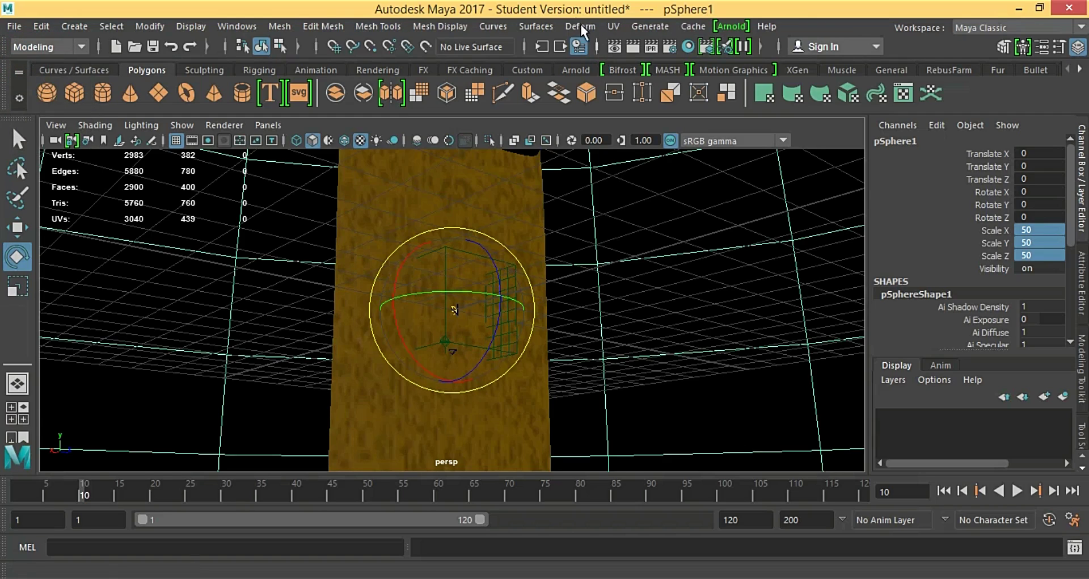
click(463, 25)
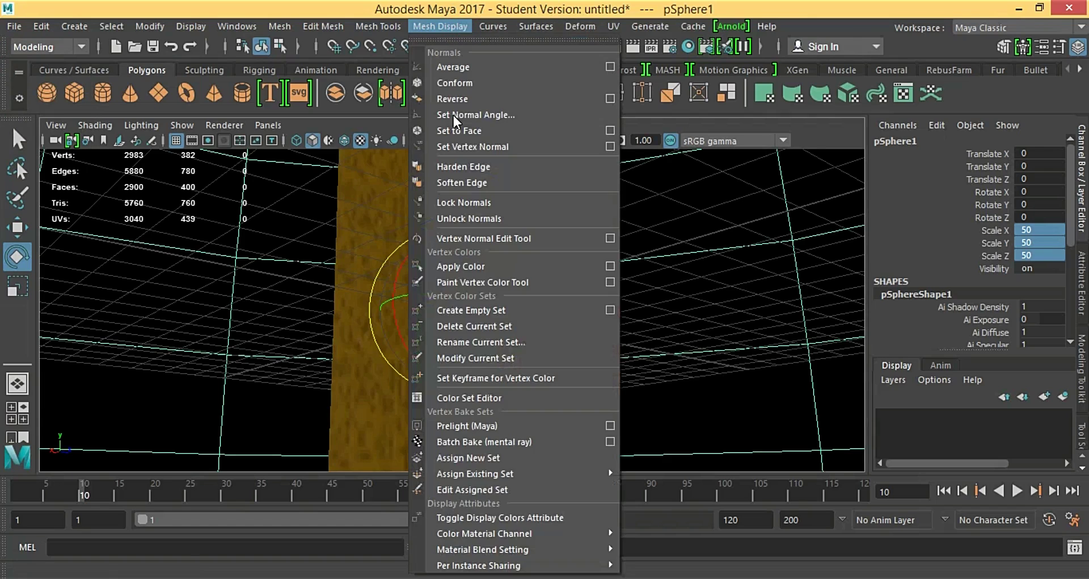
click(448, 101)
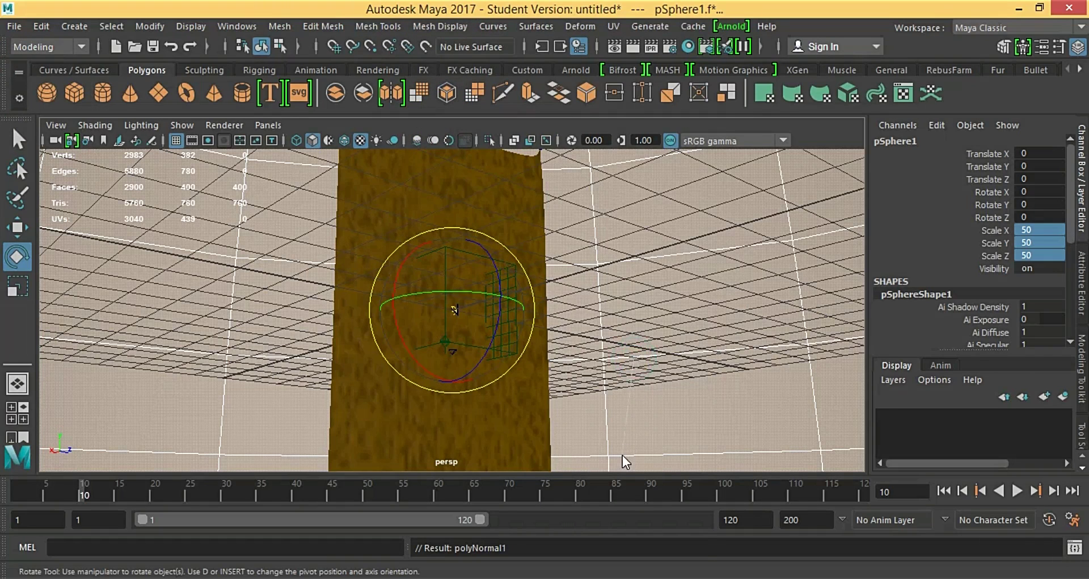
Step: Assign the sphere a new Blinn material and set its colour to pure white
right_click(621, 455)
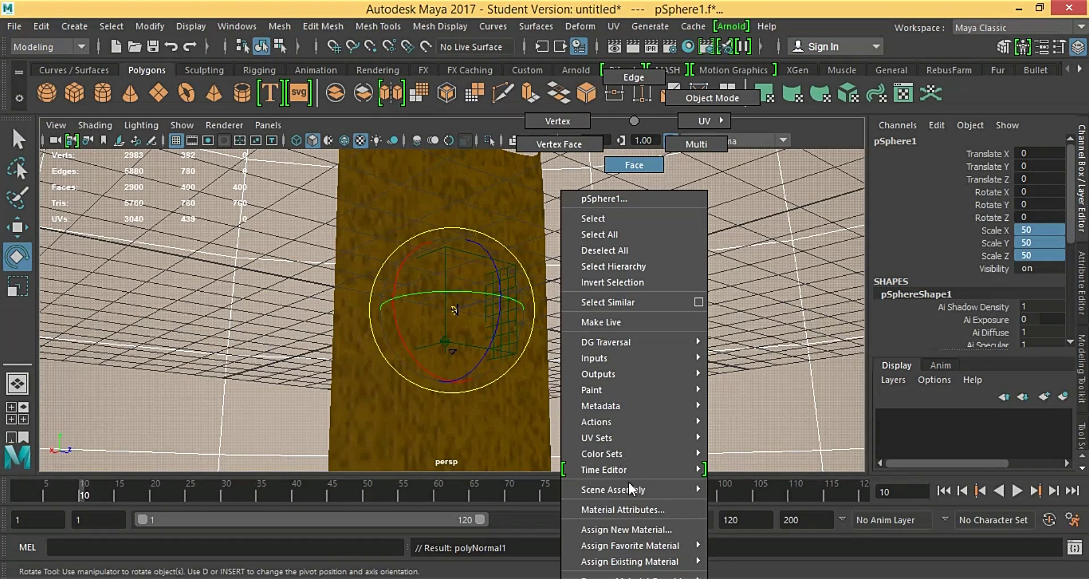
click(644, 530)
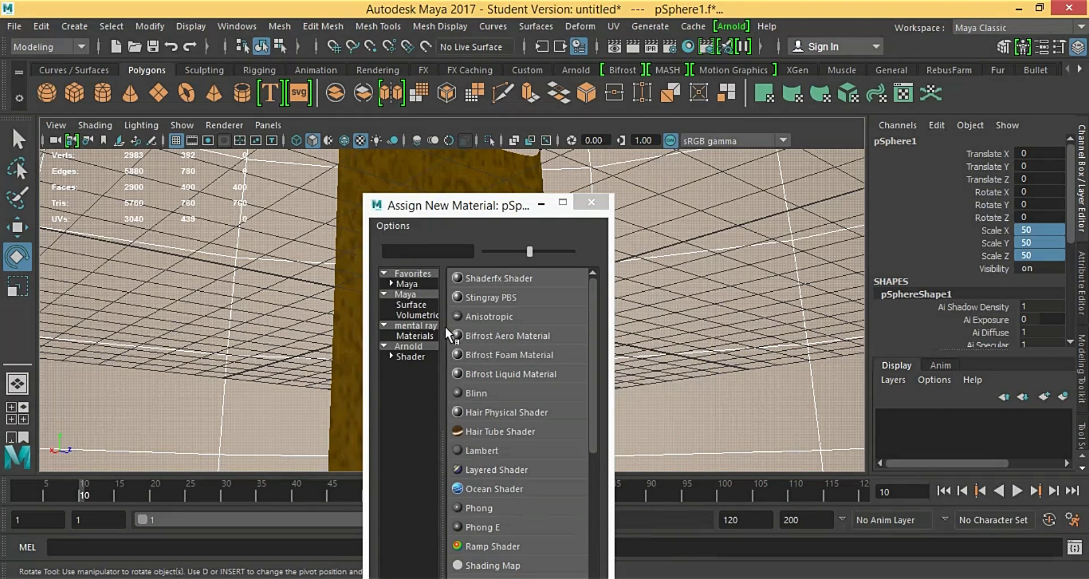
click(475, 393)
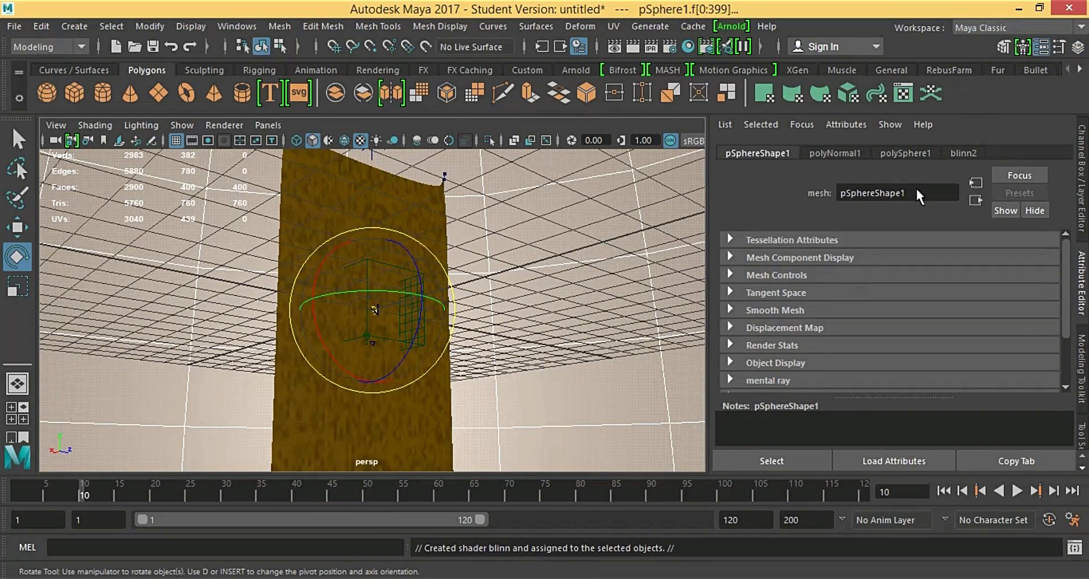
click(965, 152)
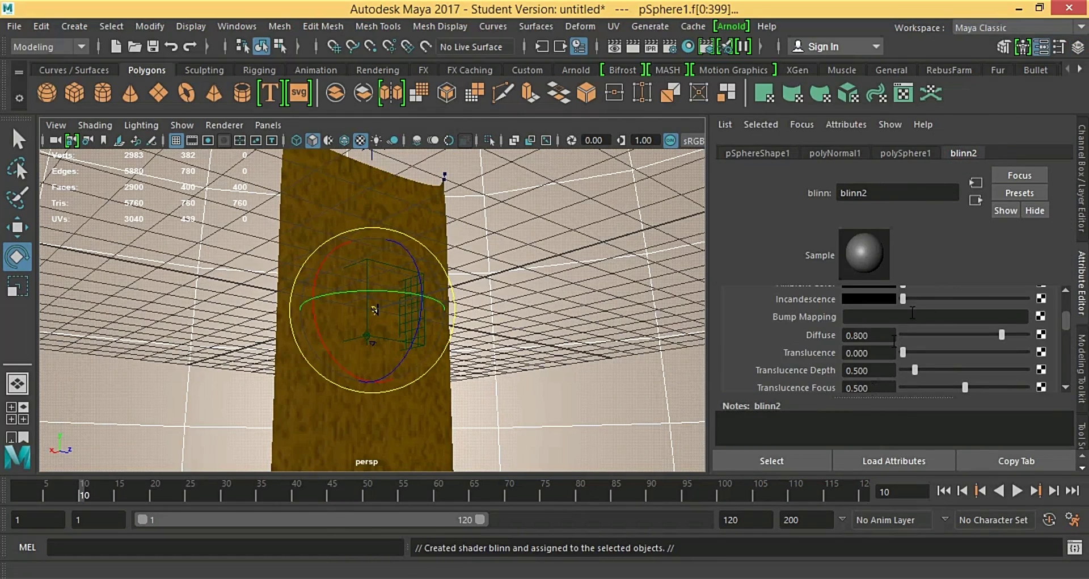
drag(1068, 328, 1067, 303)
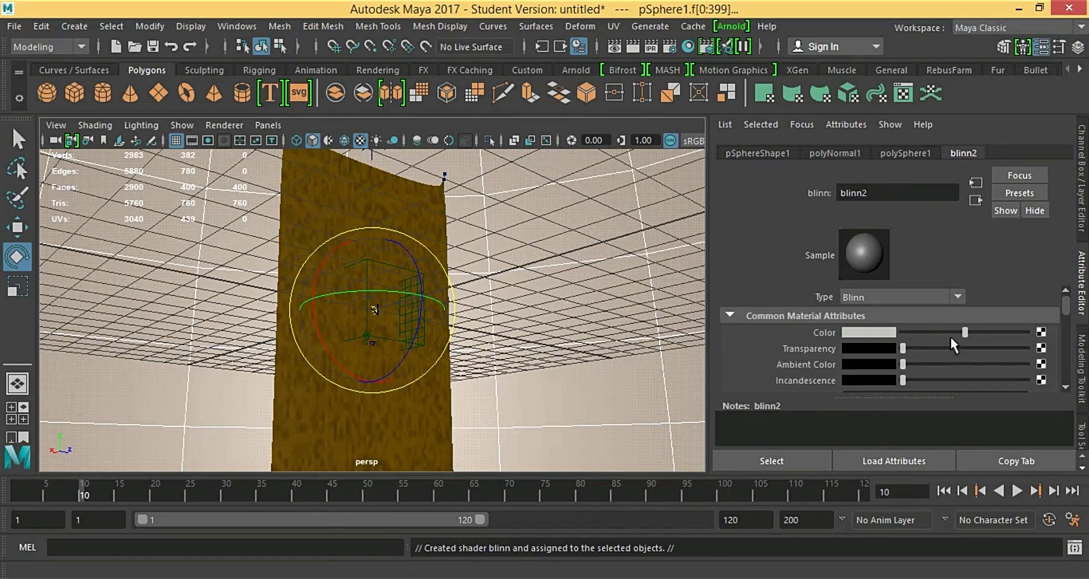
drag(951, 335, 858, 337)
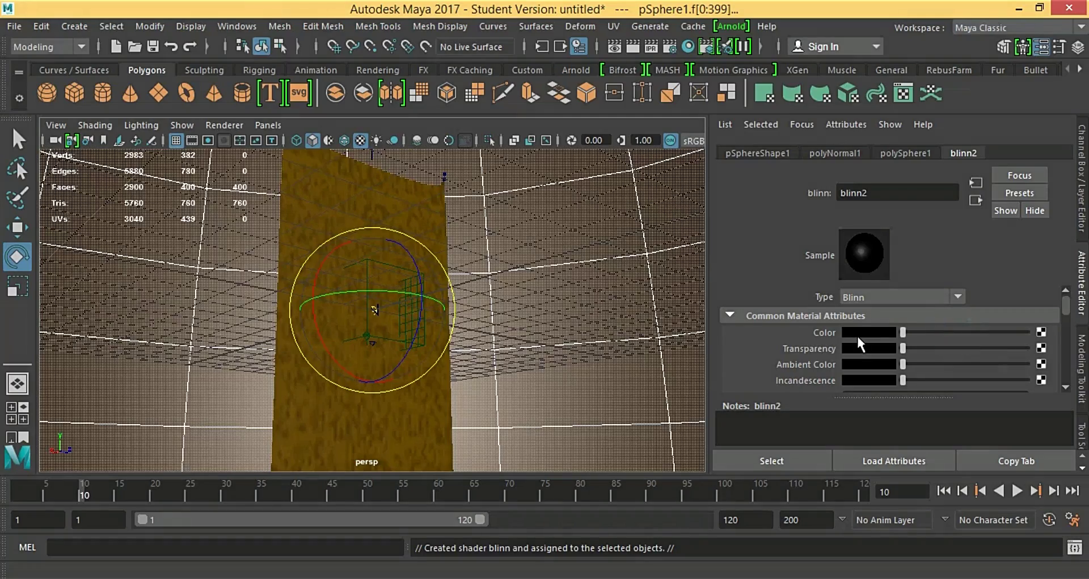
click(923, 332)
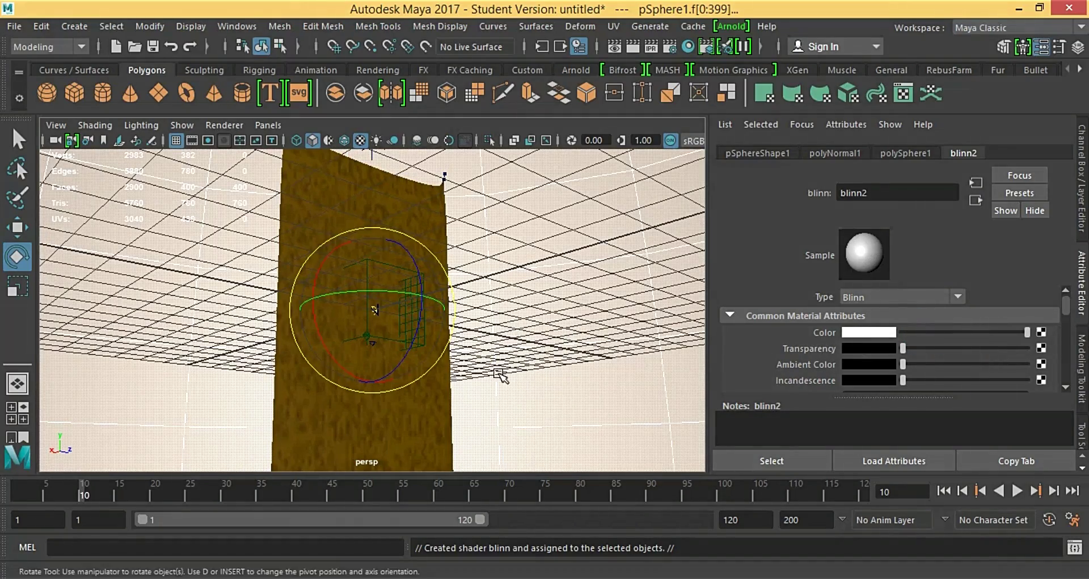
Step: Move the view in close to the textured sheet and open the Render View
alt+drag(499, 373, 468, 342)
alt+right_drag(468, 342, 527, 510)
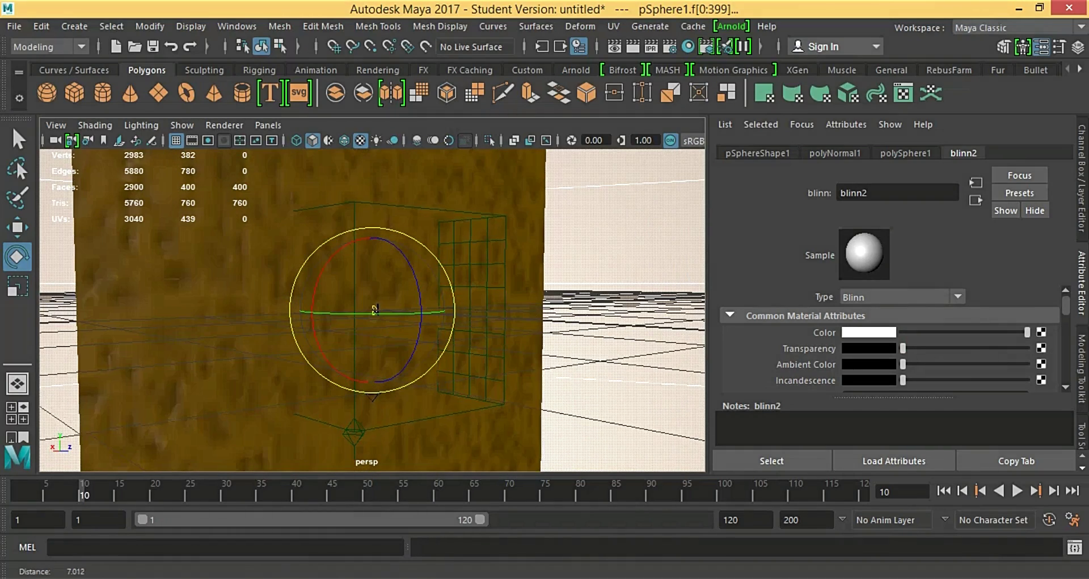
click(614, 45)
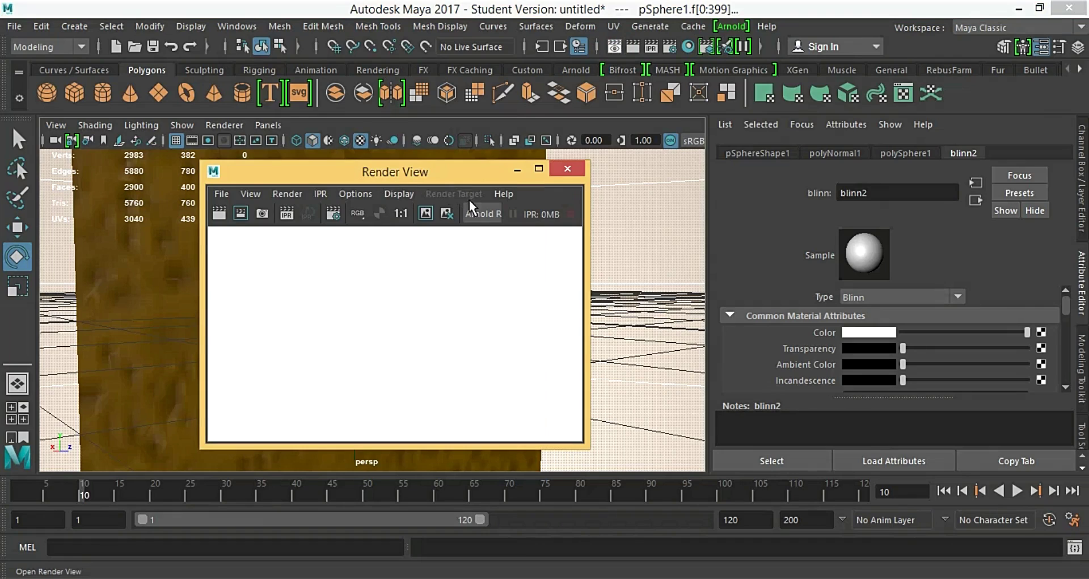
Step: Switch the Render View renderer to mental ray and render the current camera view
click(483, 211)
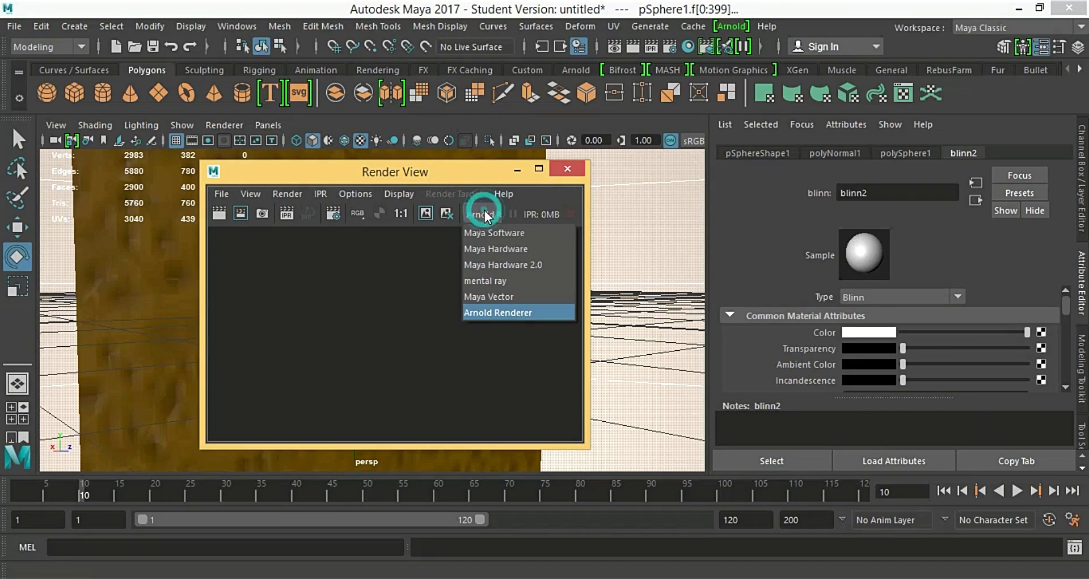
click(482, 282)
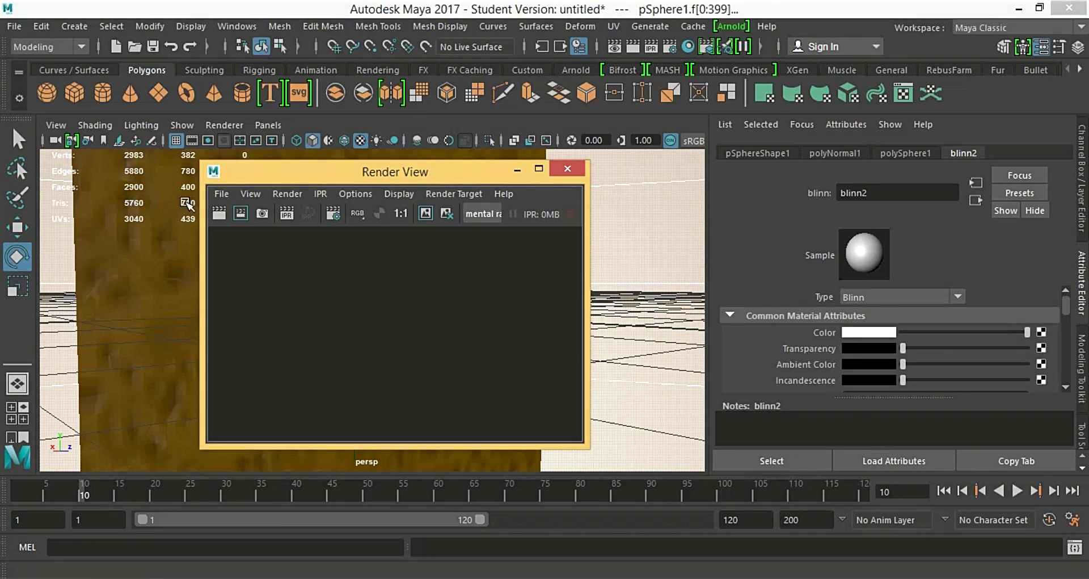
click(228, 216)
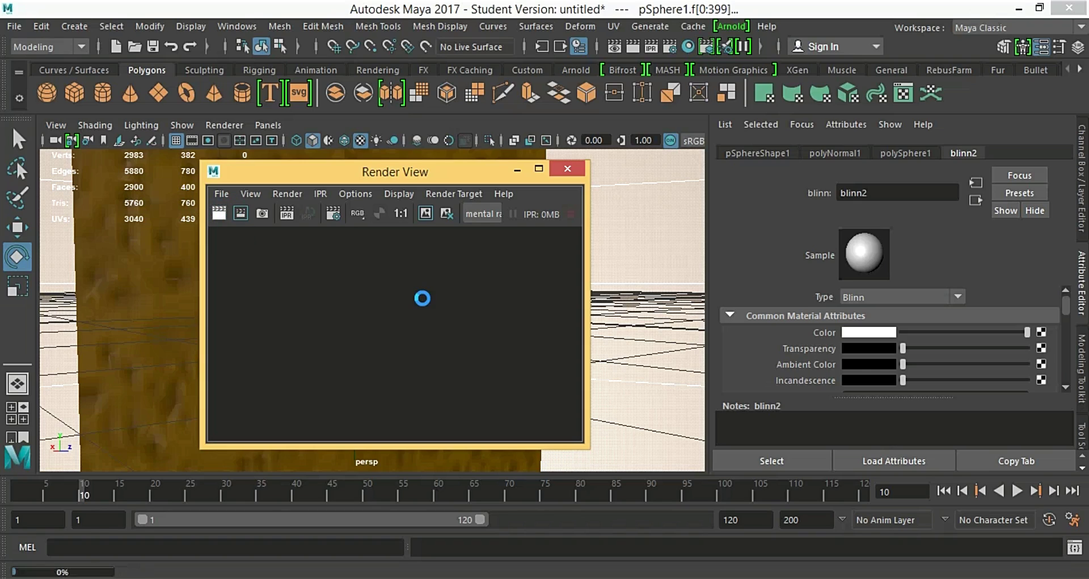